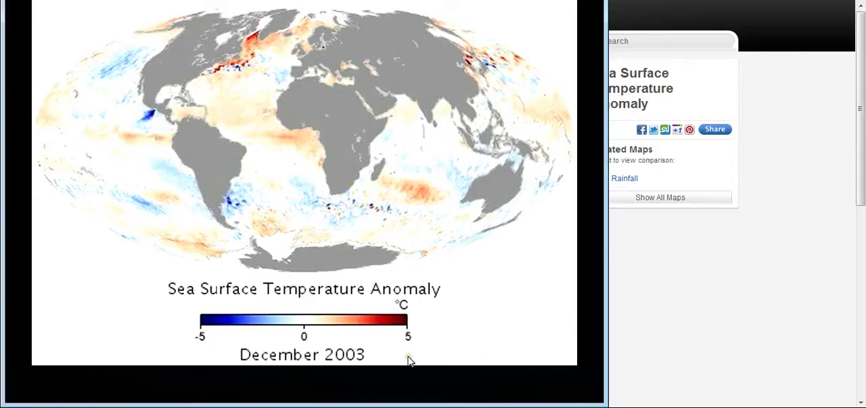
- Play the sea surface temperature anomaly animation full screen and watch the monthly maps
{"action": "left_click", "coordinate": [300, 392]}
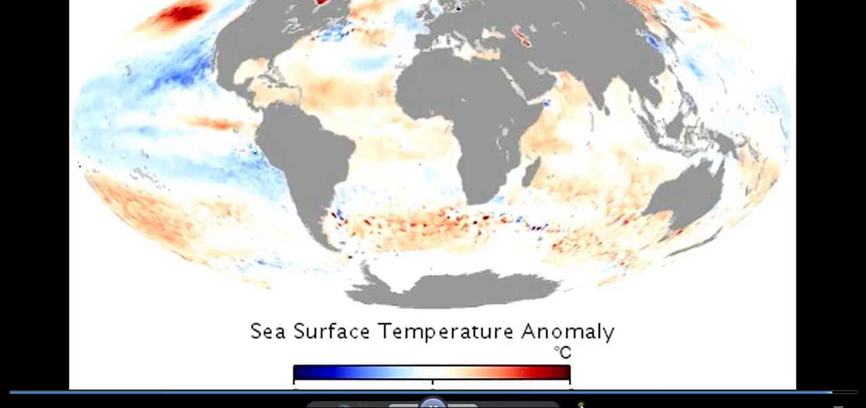
- Leave the full-screen animation and maximize the Photo Gallery window
{"action": "key", "text": "Escape"}
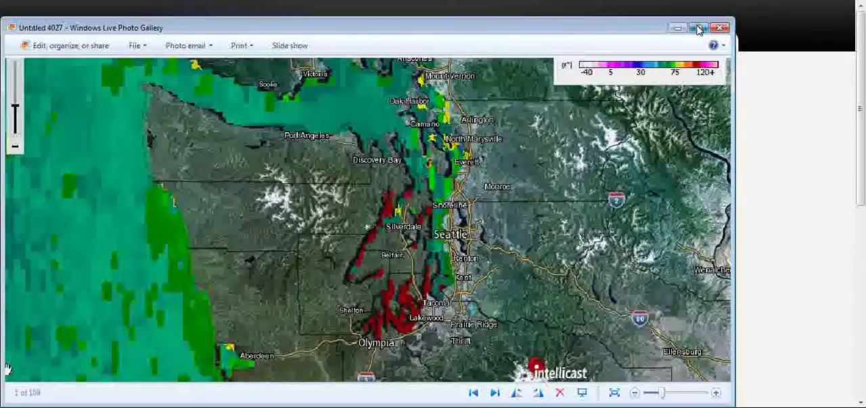
{"action": "left_click", "coordinate": [700, 30]}
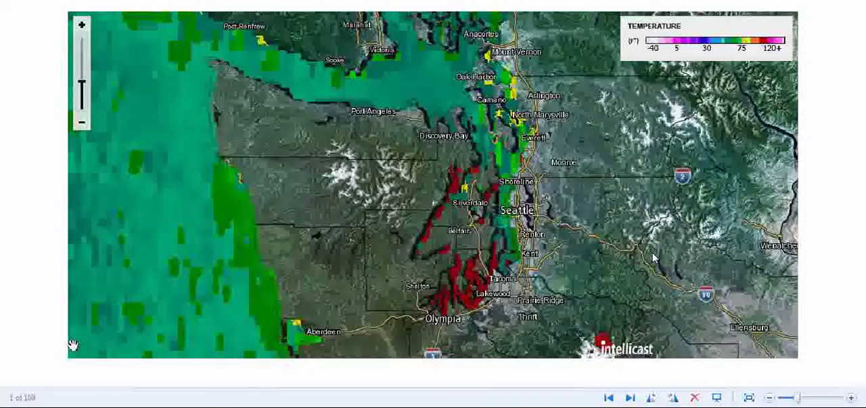
{"action": "scroll", "coordinate": [654, 257], "scroll_direction": "up", "scroll_amount": 2}
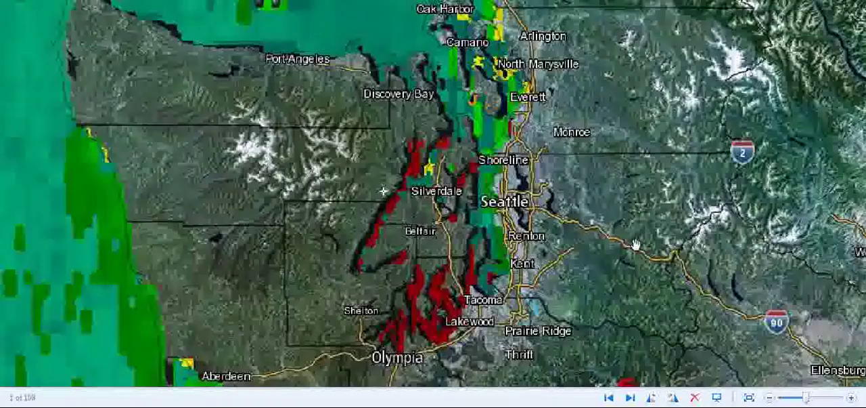
{"action": "scroll", "coordinate": [635, 244], "scroll_direction": "down", "scroll_amount": 2}
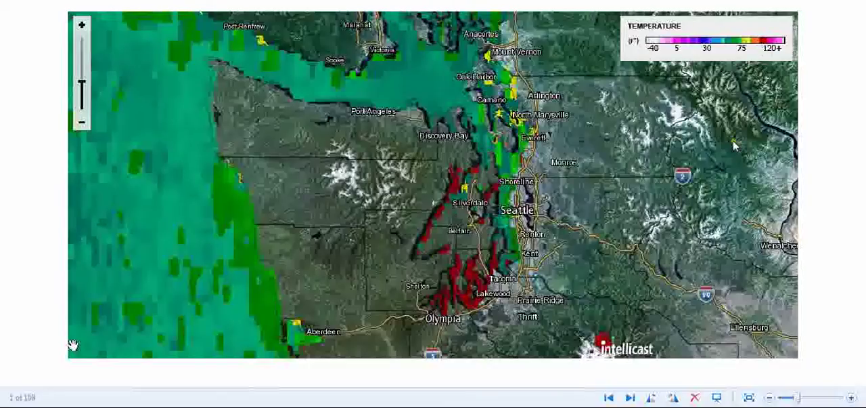
{"action": "scroll", "coordinate": [699, 223], "scroll_direction": "down", "scroll_amount": 1}
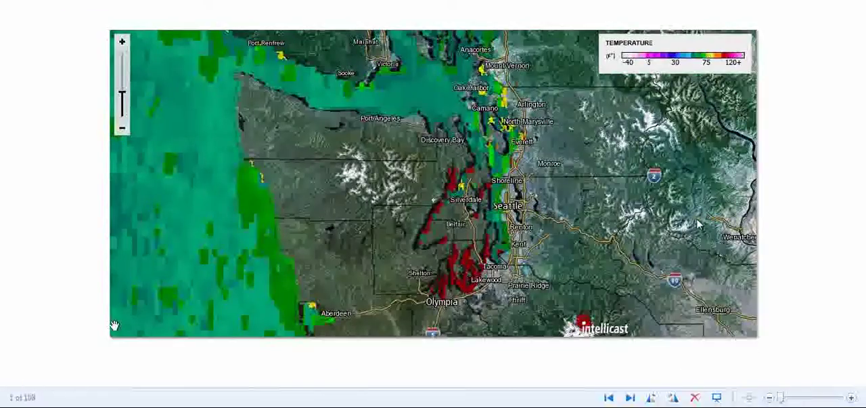
{"action": "scroll", "coordinate": [699, 224], "scroll_direction": "up", "scroll_amount": 1}
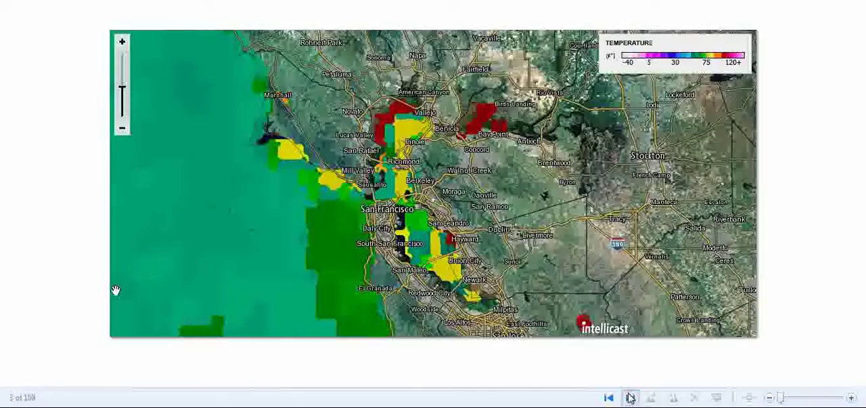
{"action": "left_click", "coordinate": [631, 396]}
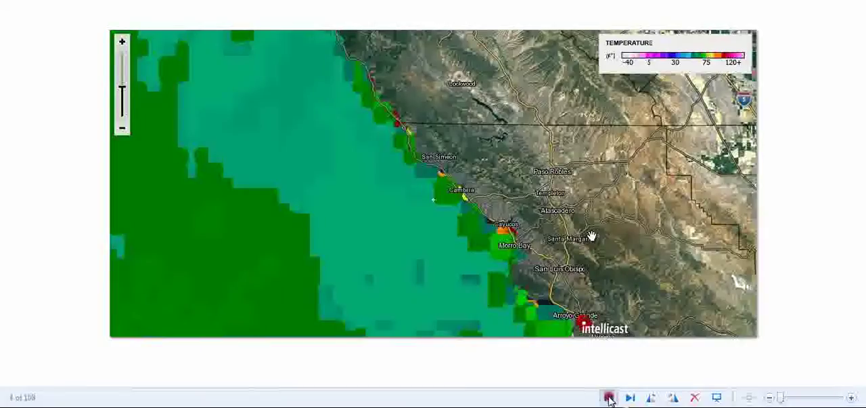
- Browse between the San Francisco and Central Coast maps, reaching the Los Angeles–Long Beach map
{"action": "left_click", "coordinate": [610, 397]}
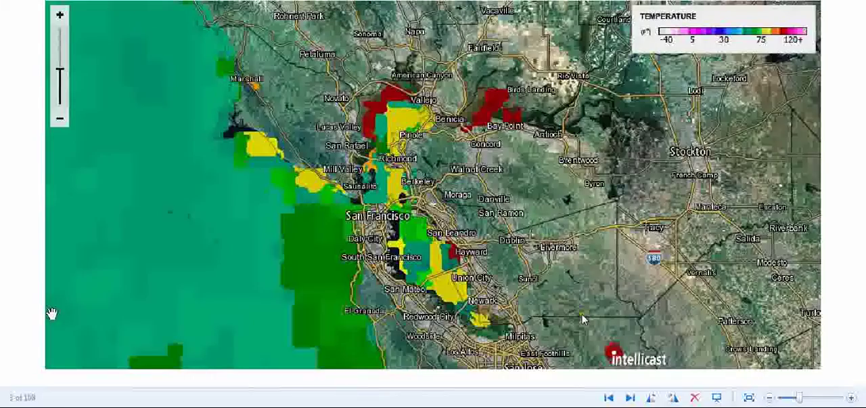
{"action": "left_click", "coordinate": [630, 396]}
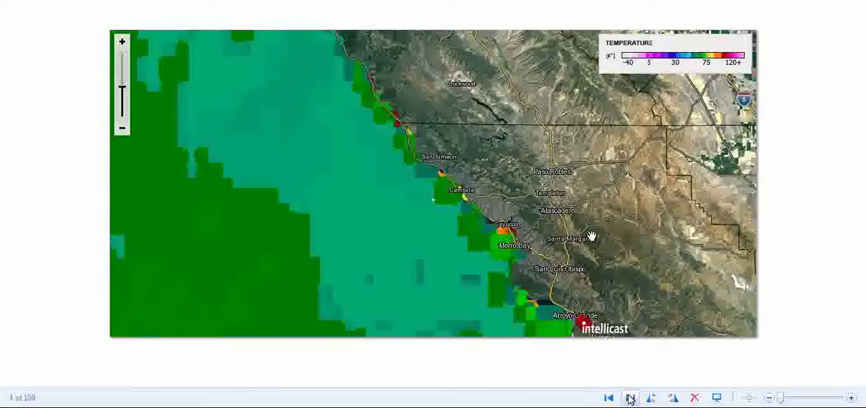
{"action": "left_click", "coordinate": [630, 397]}
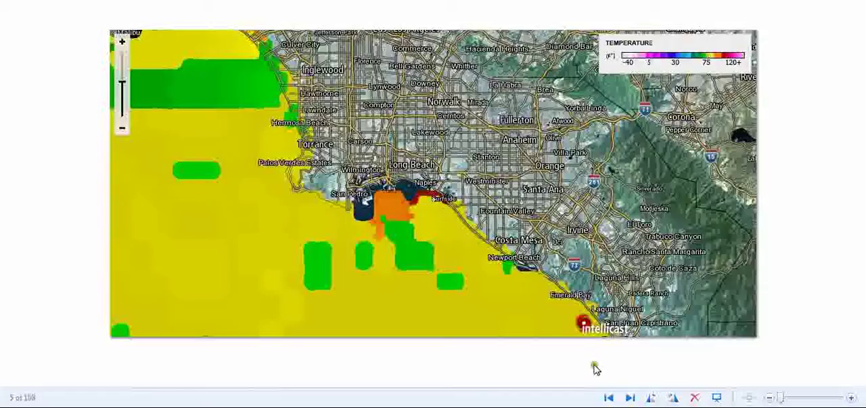
{"action": "scroll", "coordinate": [635, 380], "scroll_direction": "up", "scroll_amount": 1}
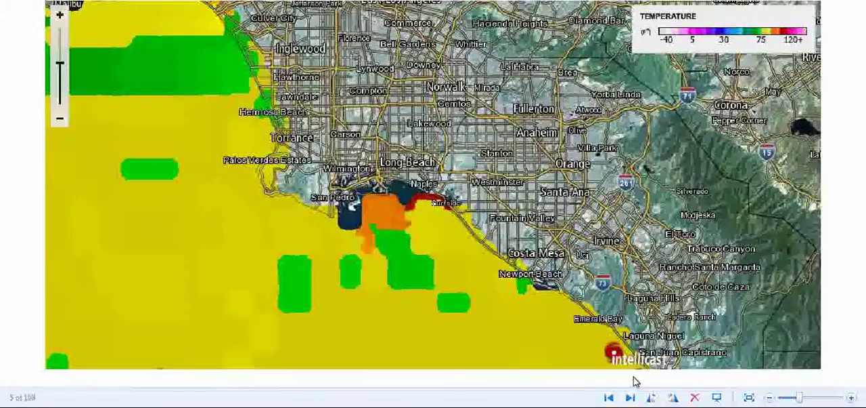
- Advance through the San Diego, Baja and Gulf of California maps to Corpus Christi
{"action": "left_click", "coordinate": [631, 397]}
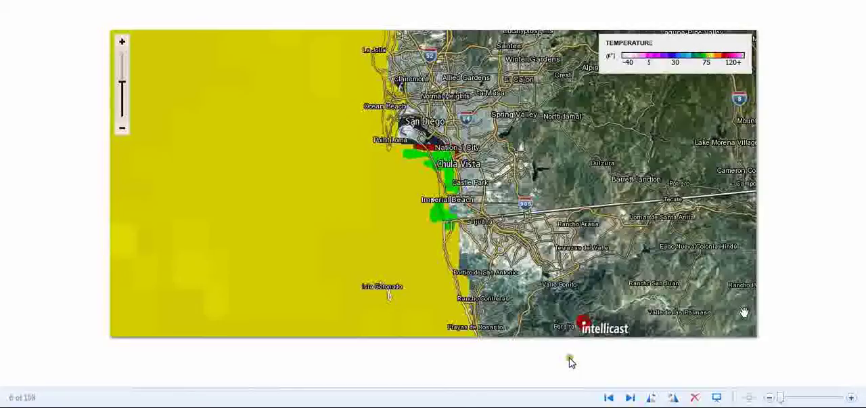
{"action": "left_click", "coordinate": [629, 397]}
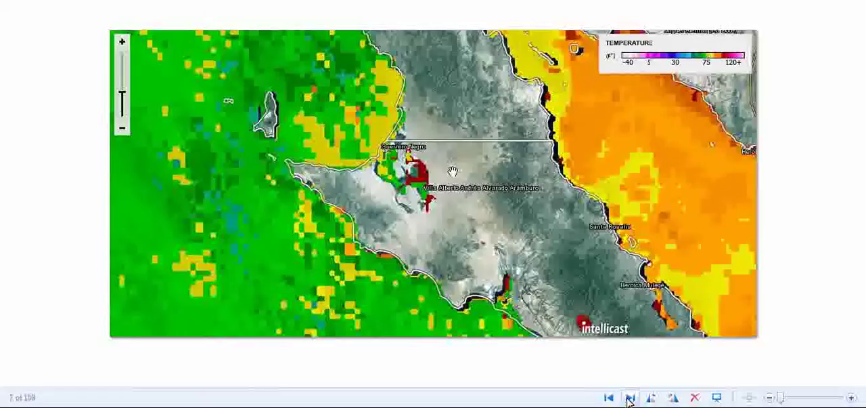
{"action": "left_click", "coordinate": [629, 398]}
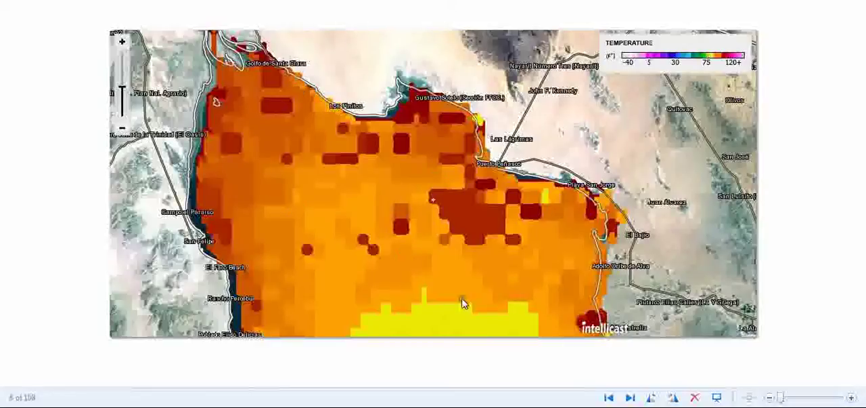
{"action": "left_click", "coordinate": [630, 399]}
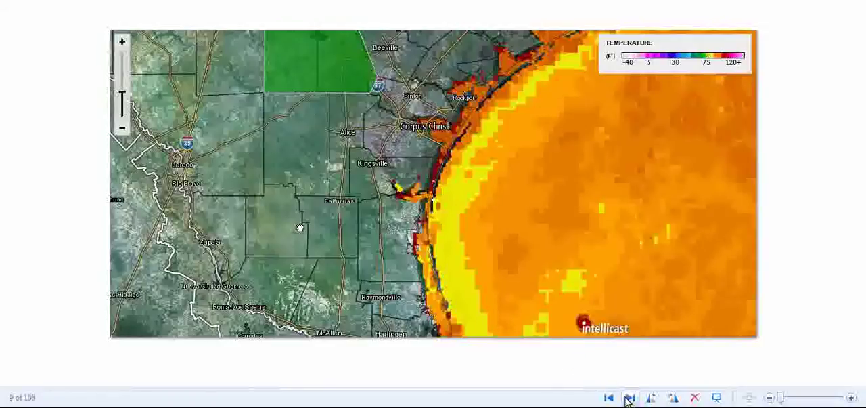
- Advance through the Houston–Galveston and New Orleans maps to the Florida Big Bend map
{"action": "left_click", "coordinate": [629, 398]}
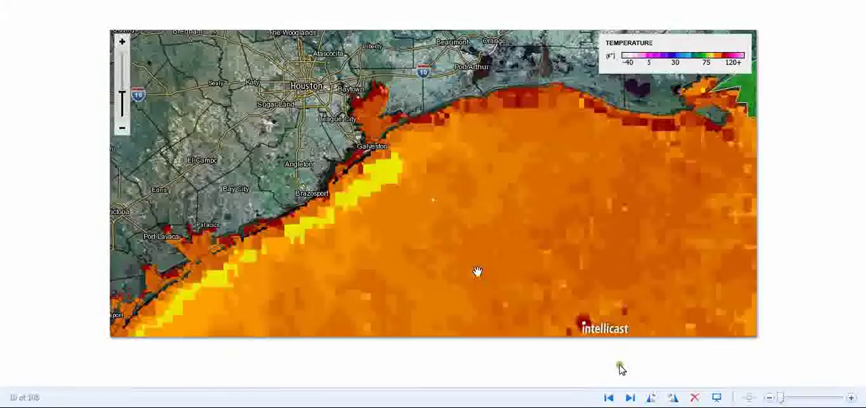
{"action": "scroll", "coordinate": [622, 368], "scroll_direction": "up", "scroll_amount": 3}
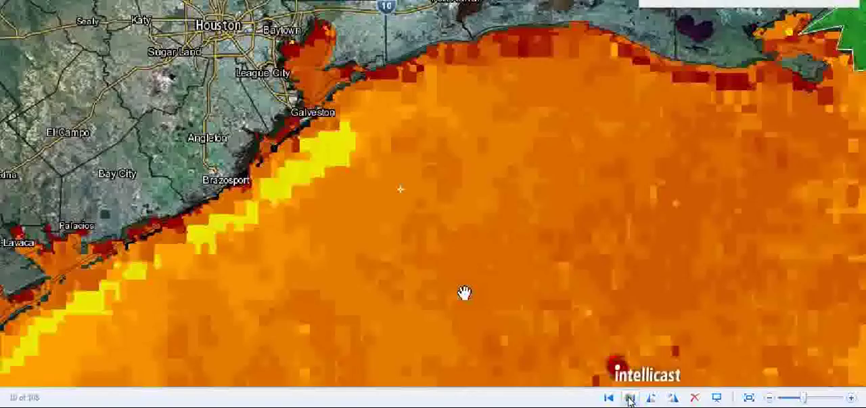
{"action": "left_click", "coordinate": [631, 398]}
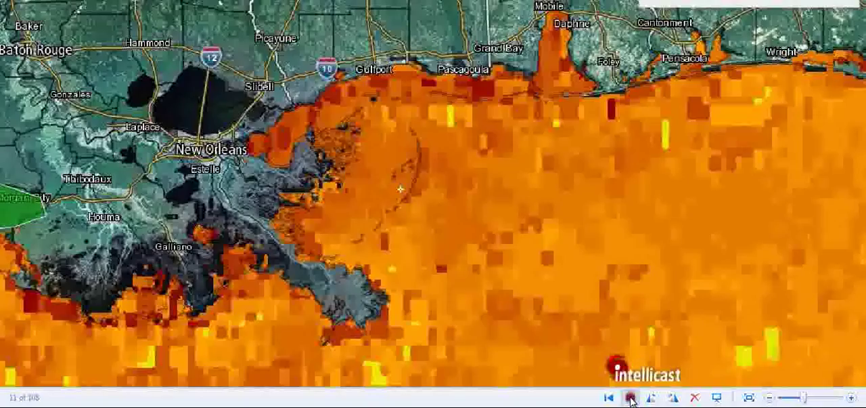
{"action": "left_click", "coordinate": [631, 398]}
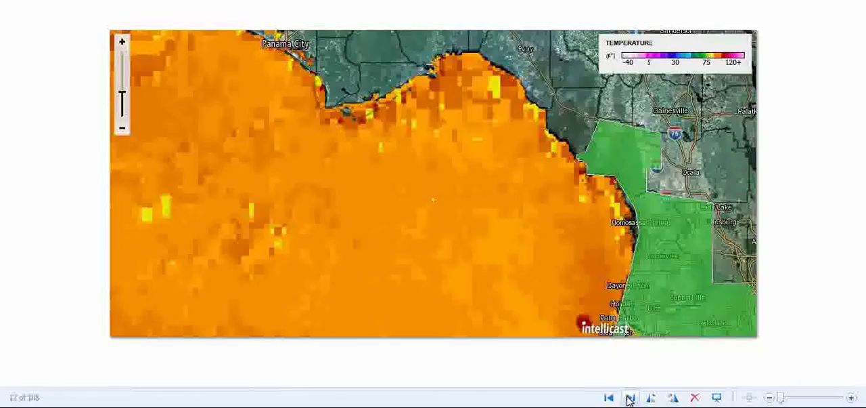
- Advance through southwest Florida, Bahamas, Florida peninsula and North Carolina maps to the Northeast
{"action": "left_click", "coordinate": [631, 398]}
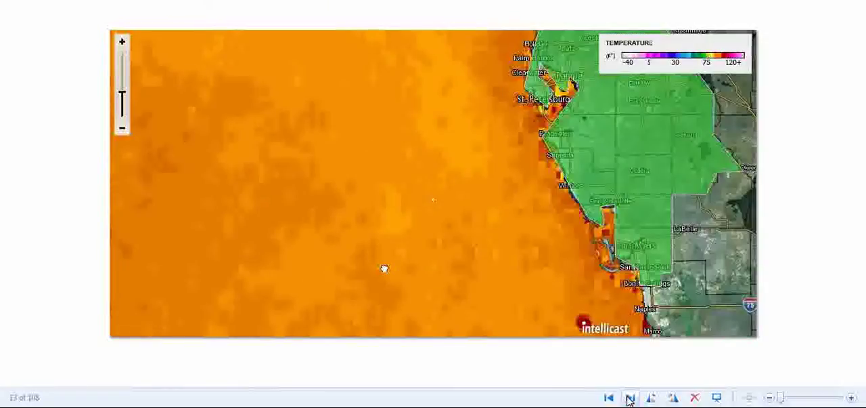
{"action": "left_click", "coordinate": [631, 398]}
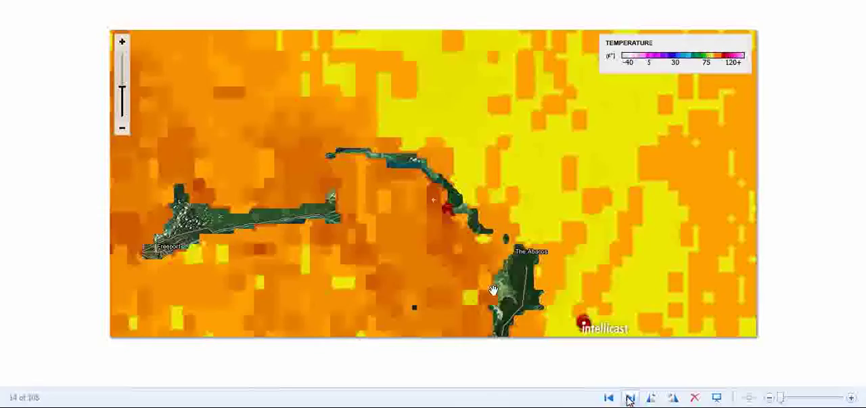
{"action": "left_click", "coordinate": [631, 398]}
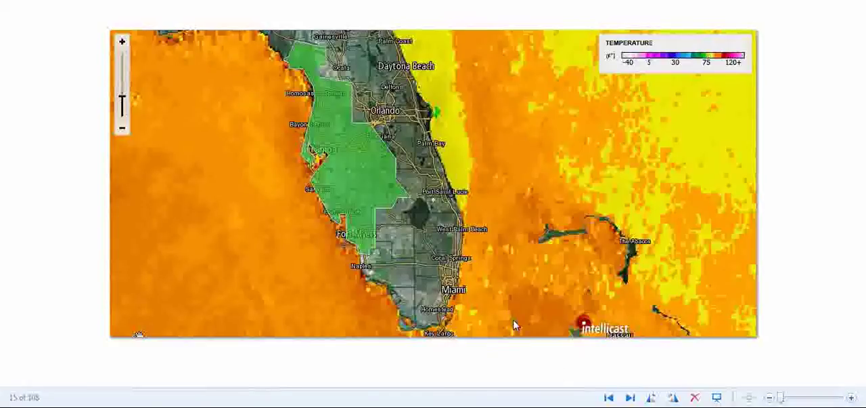
{"action": "left_click", "coordinate": [631, 399]}
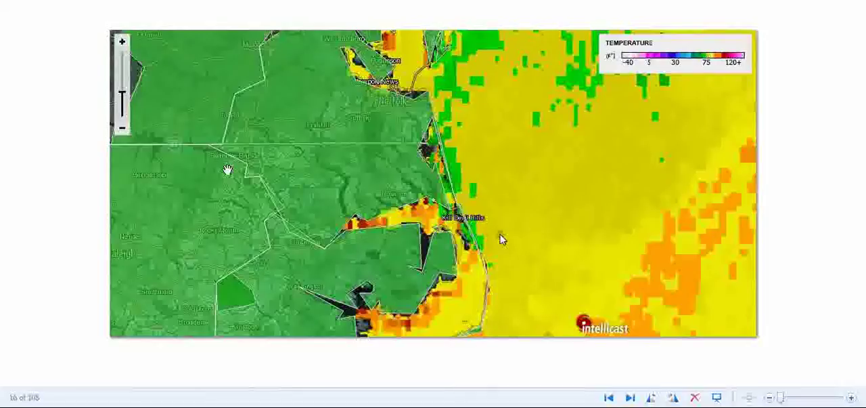
{"action": "left_click", "coordinate": [629, 396]}
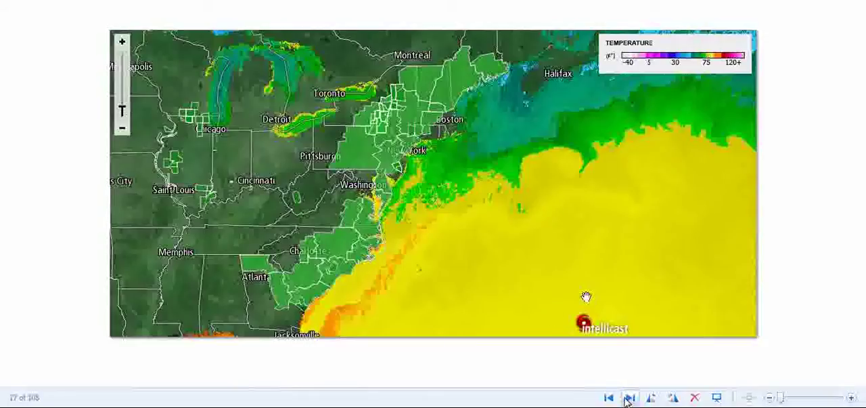
- Advance six images, past the Canary Islands map, to the Dakar coast map
{"action": "left_click", "coordinate": [628, 398]}
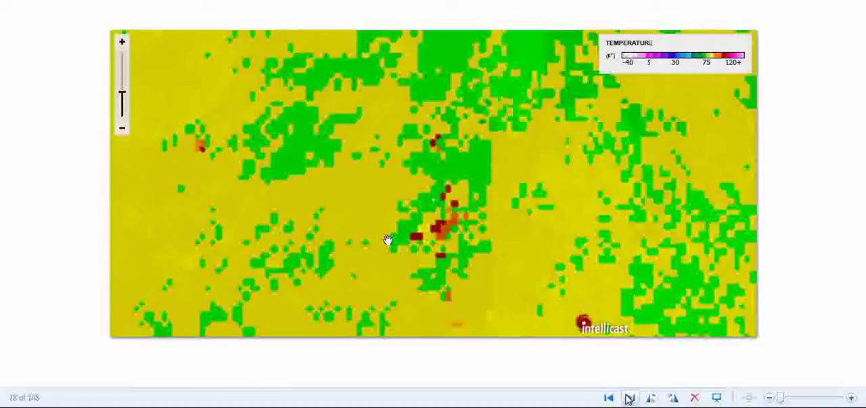
{"action": "left_click", "coordinate": [629, 398]}
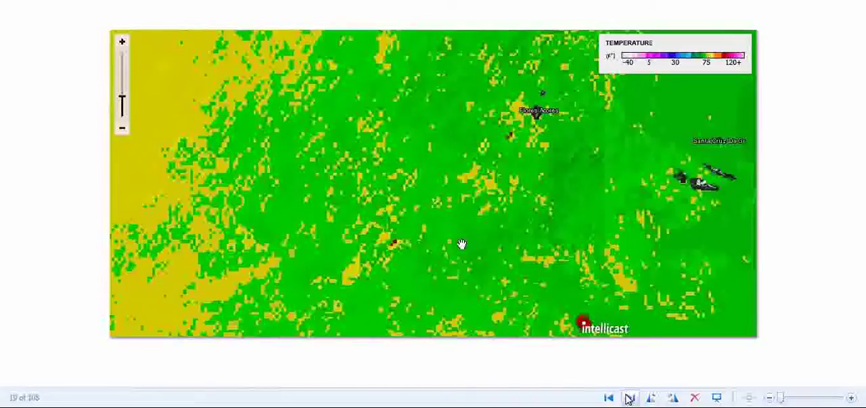
{"action": "left_click", "coordinate": [629, 398]}
{"action": "left_click", "coordinate": [630, 398]}
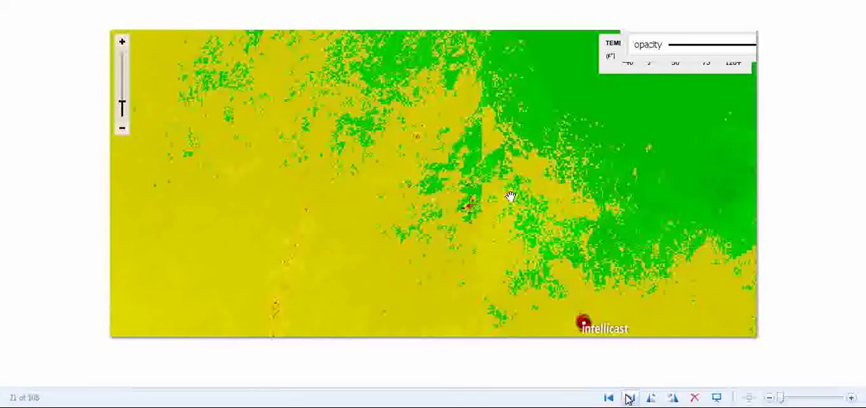
{"action": "left_click", "coordinate": [629, 398]}
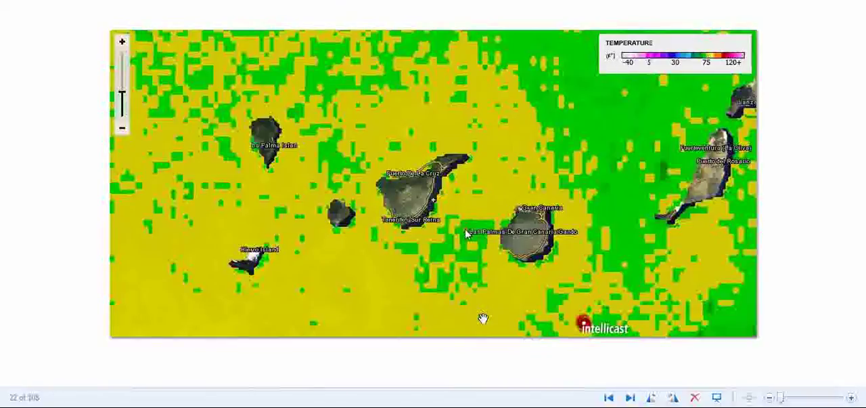
{"action": "left_click", "coordinate": [628, 400]}
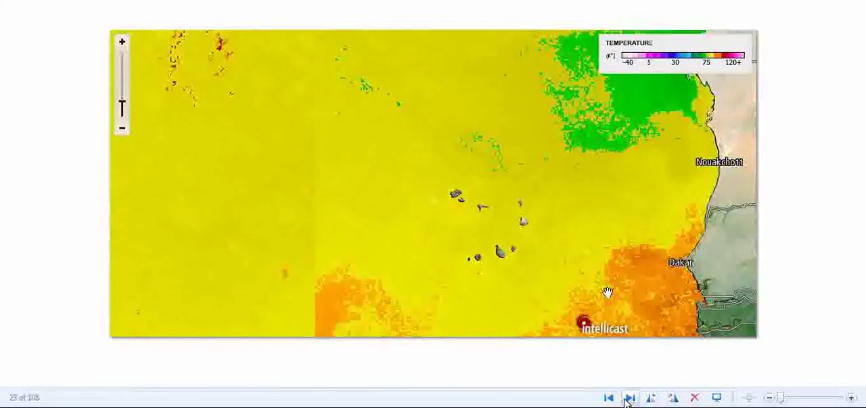
- Advance two images to the Google Earth view of Cape Verde around Praia
{"action": "left_click", "coordinate": [629, 397]}
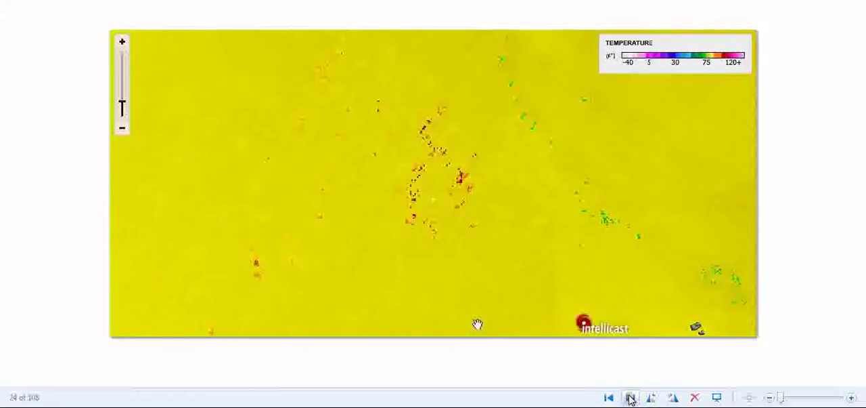
{"action": "left_click", "coordinate": [629, 398]}
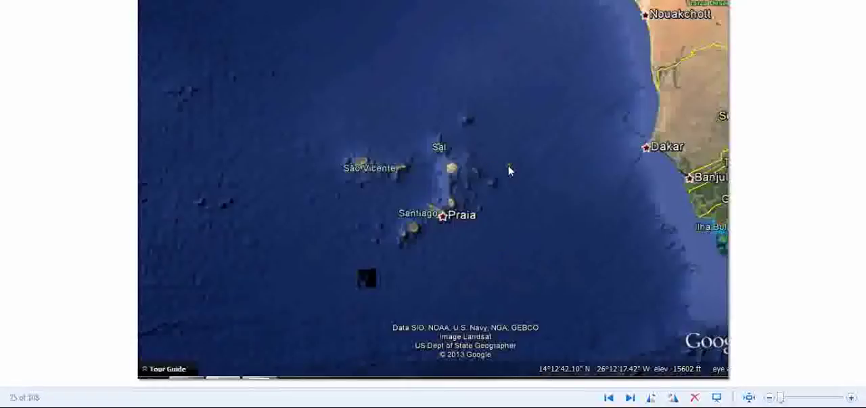
- Advance past the browser weather map screenshot to the wider Google Earth Atlantic view
{"action": "left_click", "coordinate": [629, 397]}
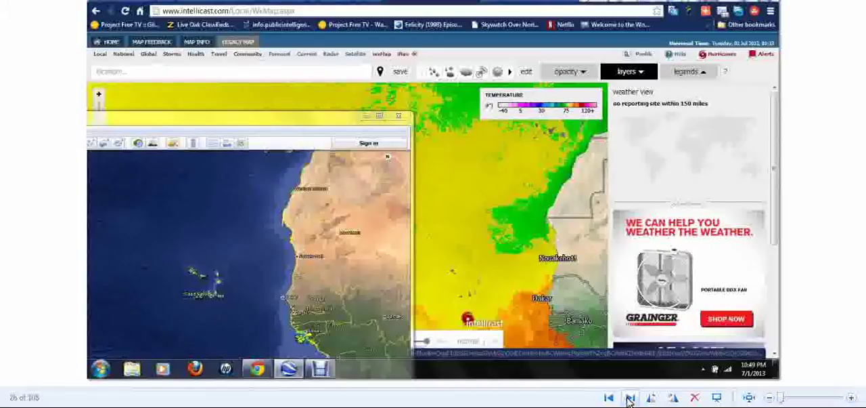
{"action": "left_click", "coordinate": [630, 399]}
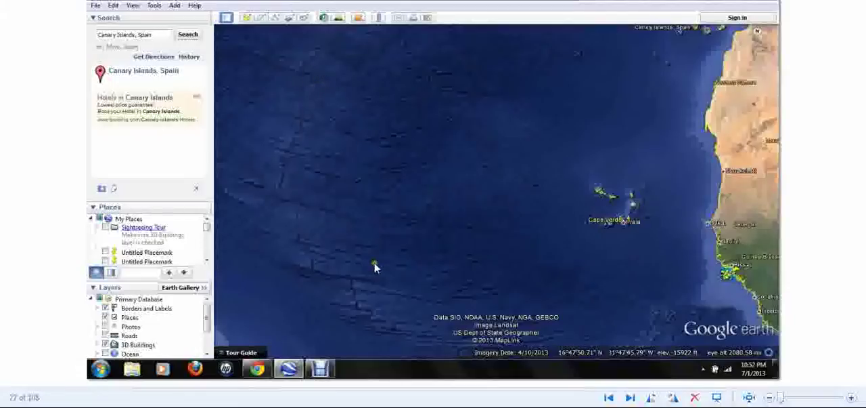
- Advance five images, past the Intellicast and Google Earth screenshots, to the Lake Maracaibo map
{"action": "left_click", "coordinate": [628, 397]}
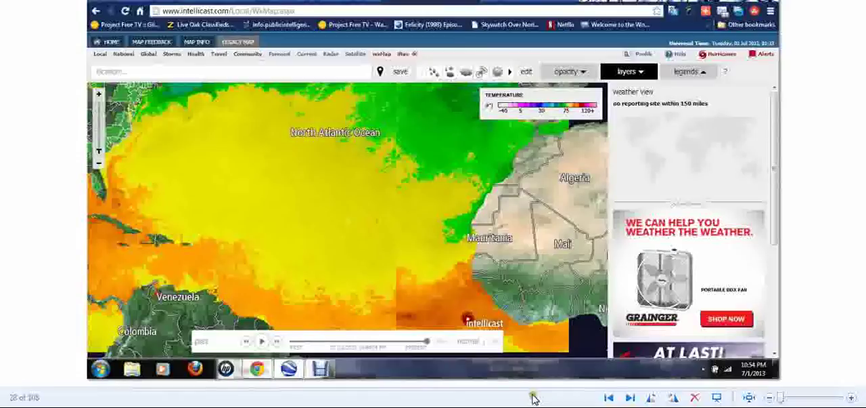
{"action": "left_click", "coordinate": [627, 398]}
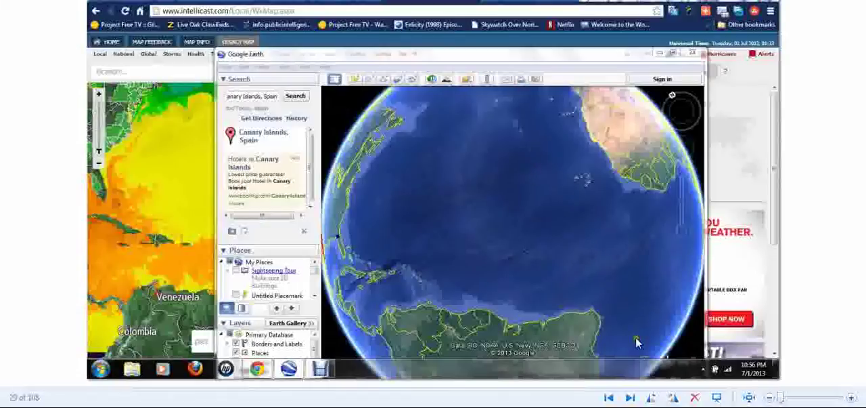
{"action": "left_click", "coordinate": [632, 398]}
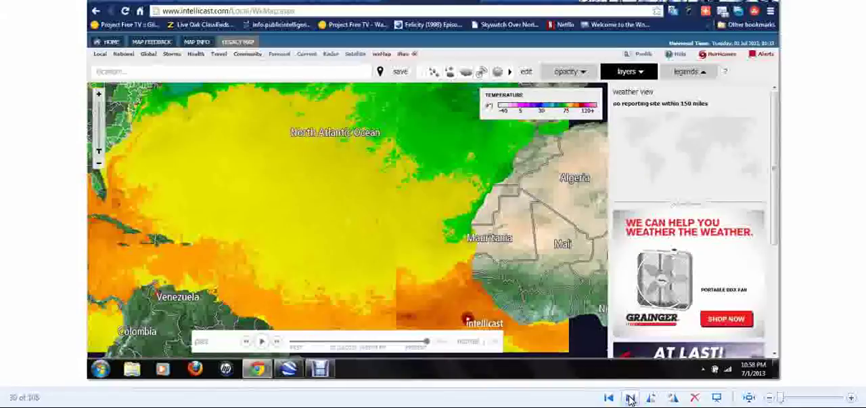
{"action": "left_click", "coordinate": [631, 398]}
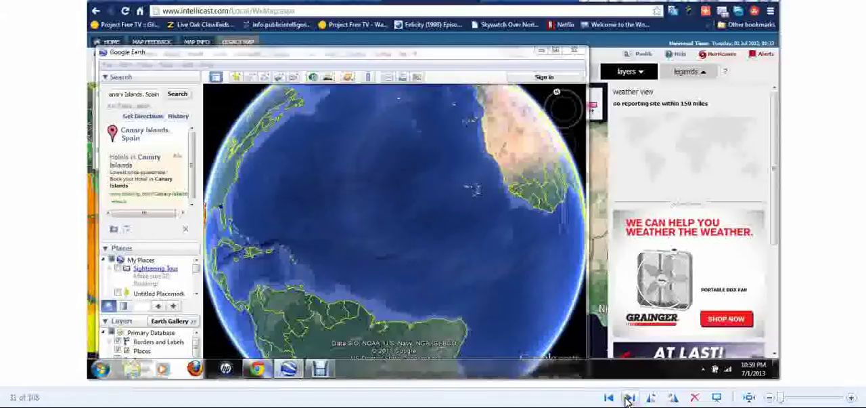
{"action": "left_click", "coordinate": [628, 399]}
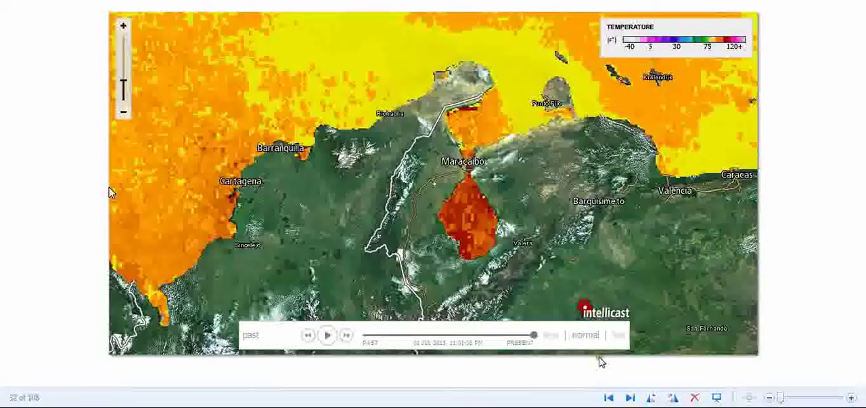
- Go back two images, then forward four to the RSMAS Gulf Stream sea-temperature image, 34 of 108
{"action": "left_click", "coordinate": [608, 397]}
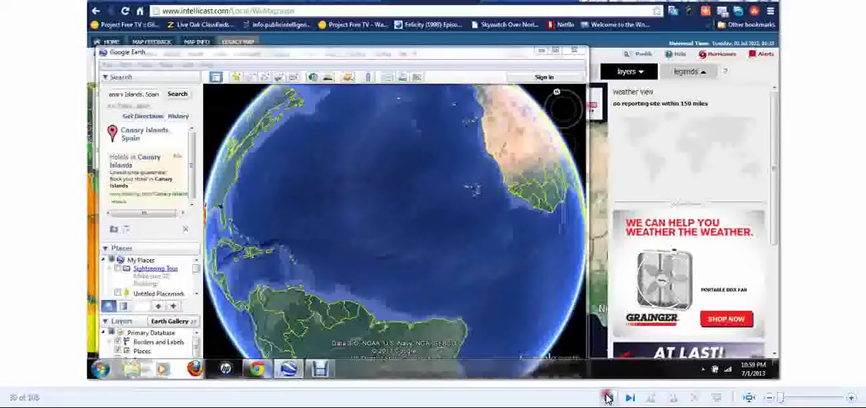
{"action": "left_click", "coordinate": [608, 396]}
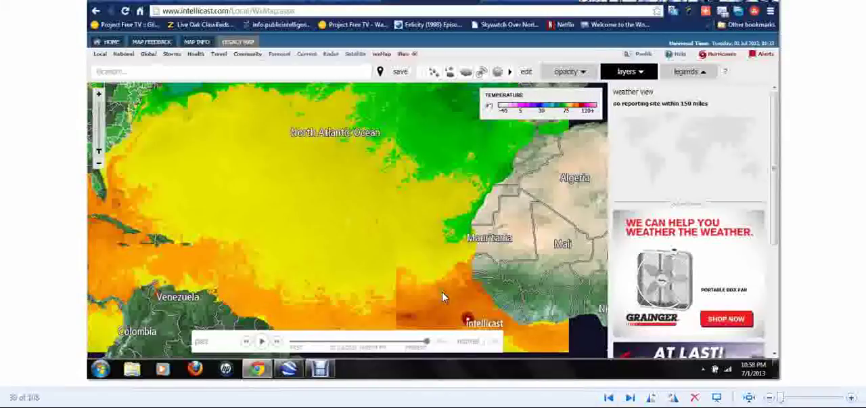
{"action": "left_click", "coordinate": [630, 398]}
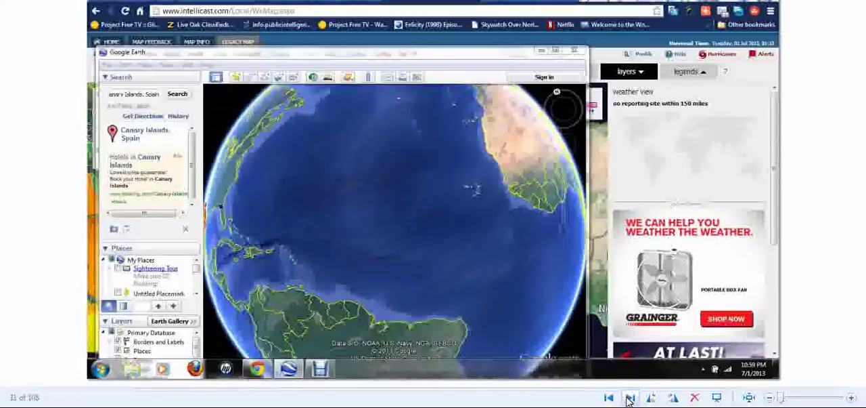
{"action": "left_click", "coordinate": [630, 397]}
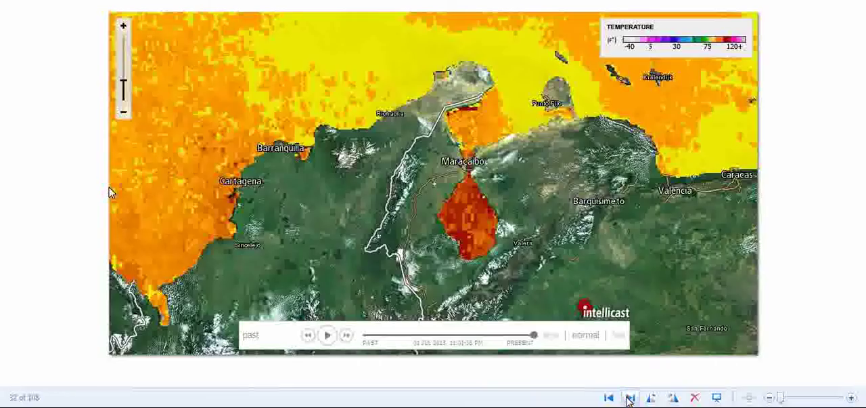
{"action": "left_click", "coordinate": [630, 398]}
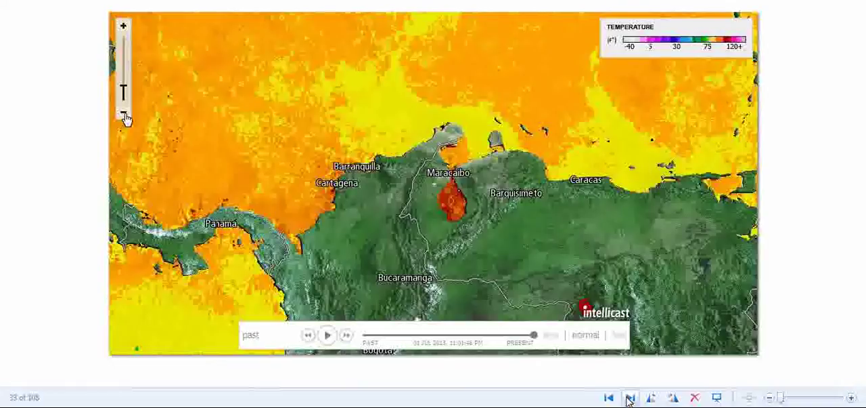
{"action": "left_click", "coordinate": [630, 397]}
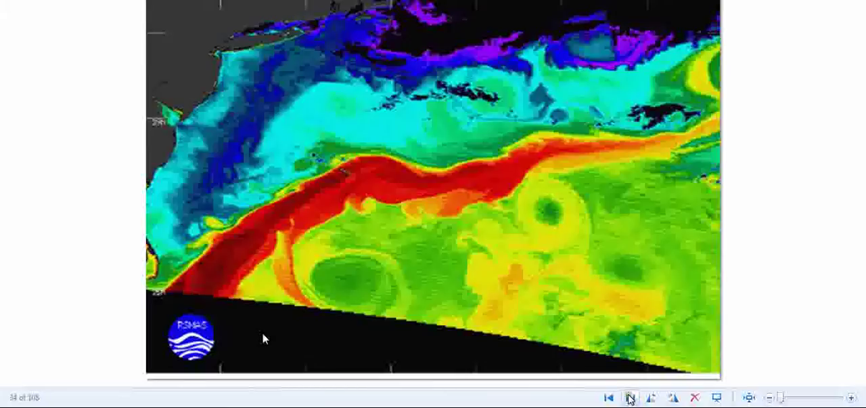
- Advance three images past the Gulf Stream pictures to the south Florida Keys photo, image 38
{"action": "left_click", "coordinate": [631, 397]}
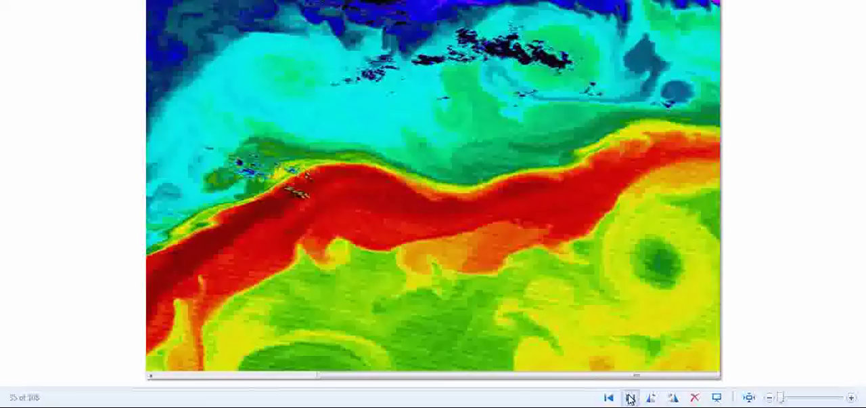
{"action": "left_click", "coordinate": [630, 397]}
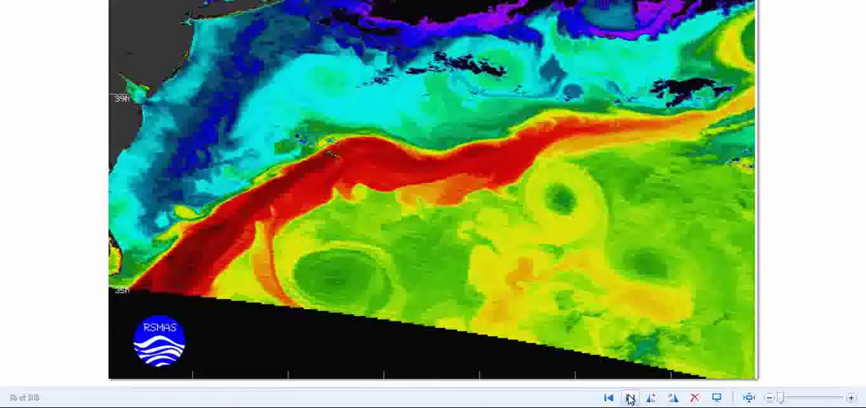
{"action": "left_click", "coordinate": [631, 398]}
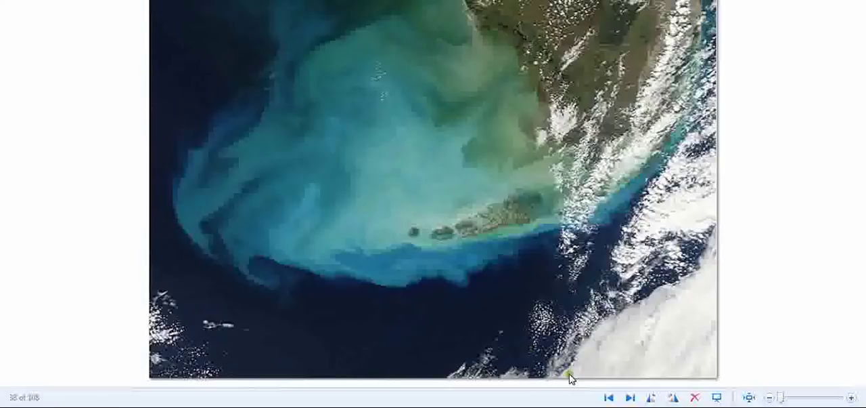
- Advance past two US East Coast ocean-colour images to the global sea-temperature map, image 42
{"action": "left_click", "coordinate": [629, 397]}
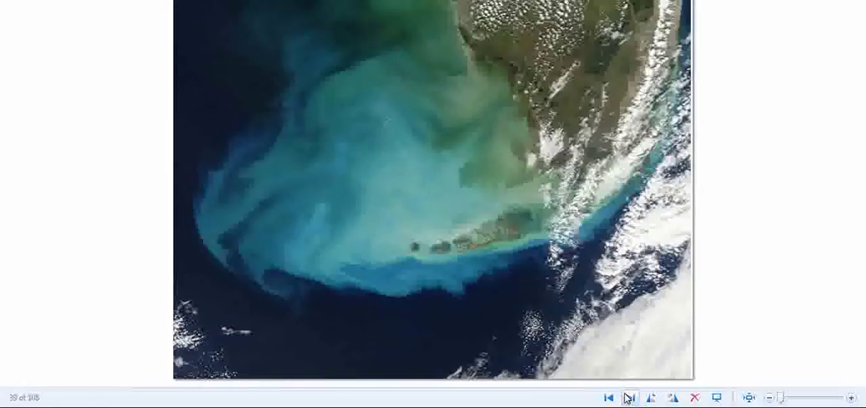
{"action": "left_click", "coordinate": [629, 397]}
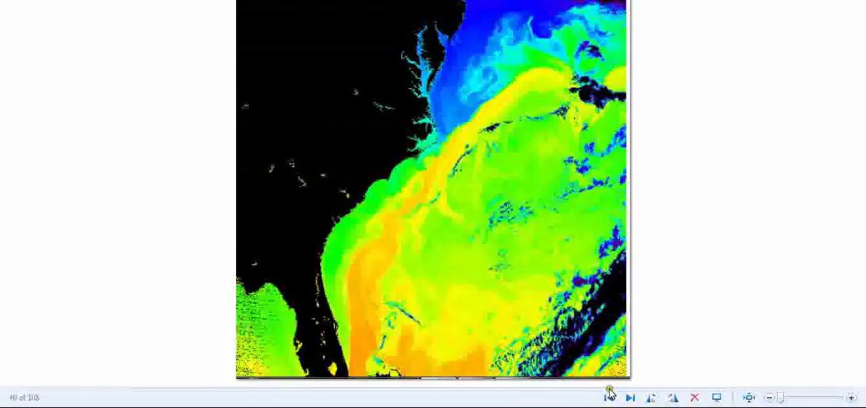
{"action": "left_click", "coordinate": [628, 397]}
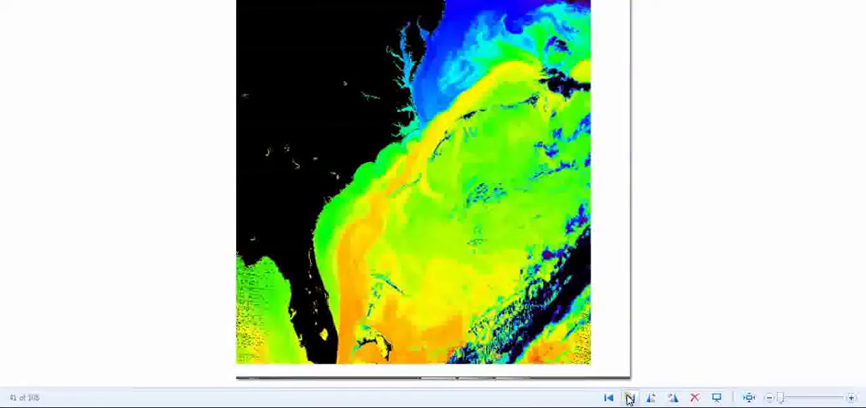
{"action": "left_click", "coordinate": [629, 398]}
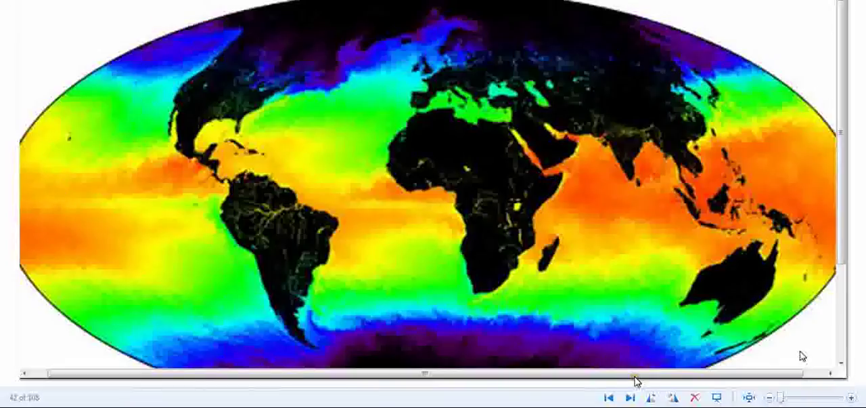
- Advance one image, then briefly run and stop the slideshow on a temperature map
{"action": "left_click", "coordinate": [629, 397]}
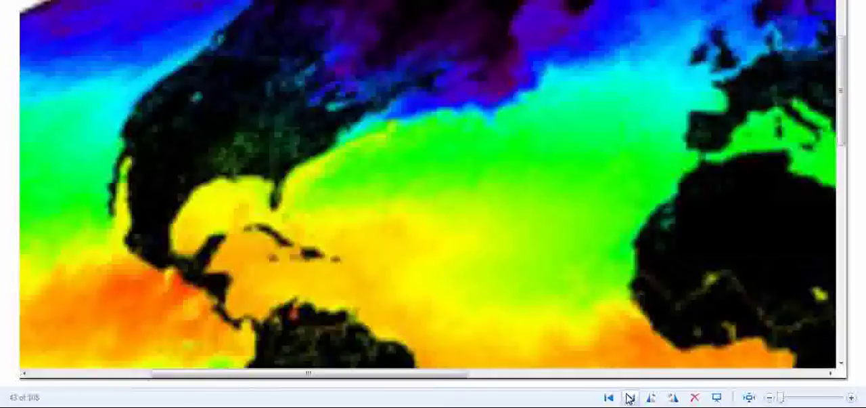
{"action": "left_click", "coordinate": [629, 397]}
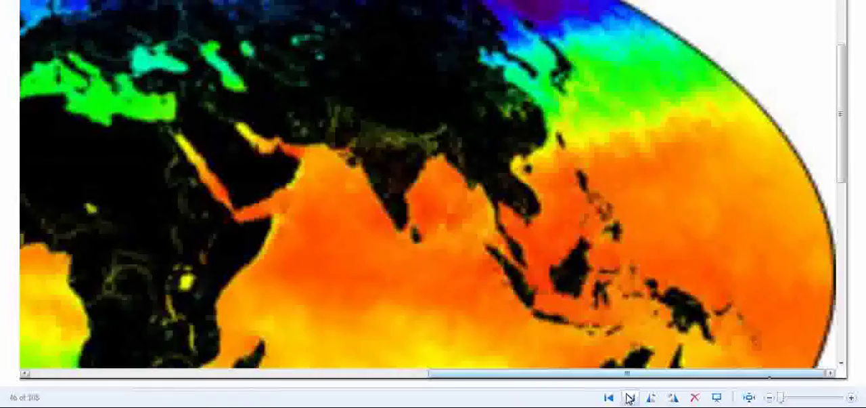
{"action": "left_click", "coordinate": [630, 397]}
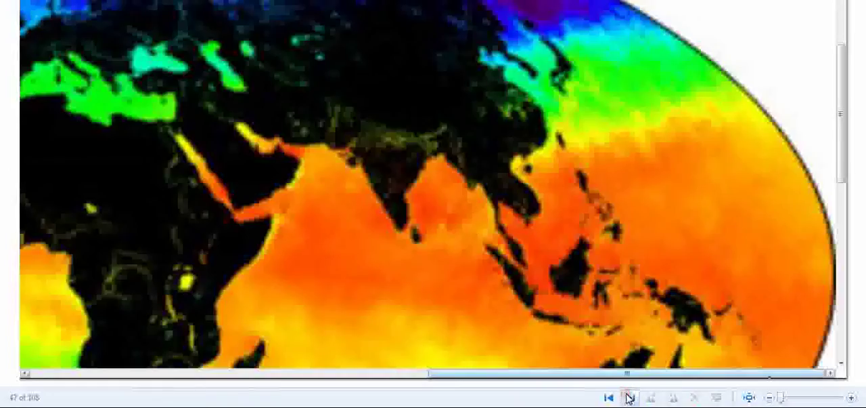
{"action": "left_click", "coordinate": [629, 397]}
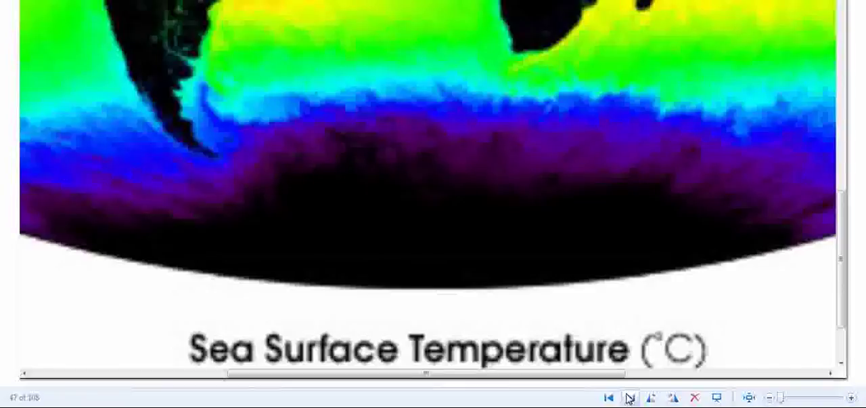
- Advance four more images to the world temperature anomaly map, image 50 of 108
{"action": "left_click", "coordinate": [629, 397]}
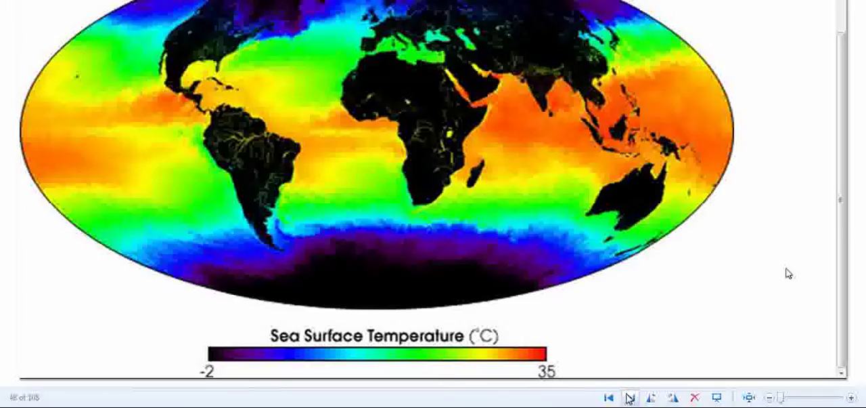
{"action": "left_click", "coordinate": [629, 398]}
{"action": "left_click", "coordinate": [630, 397]}
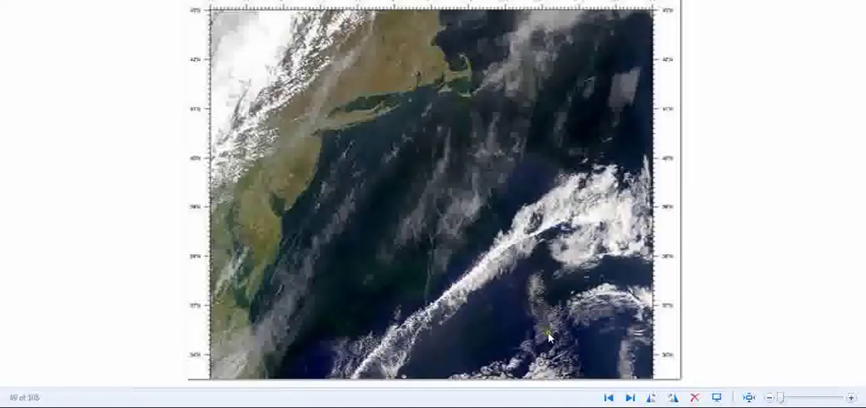
{"action": "left_click", "coordinate": [631, 398]}
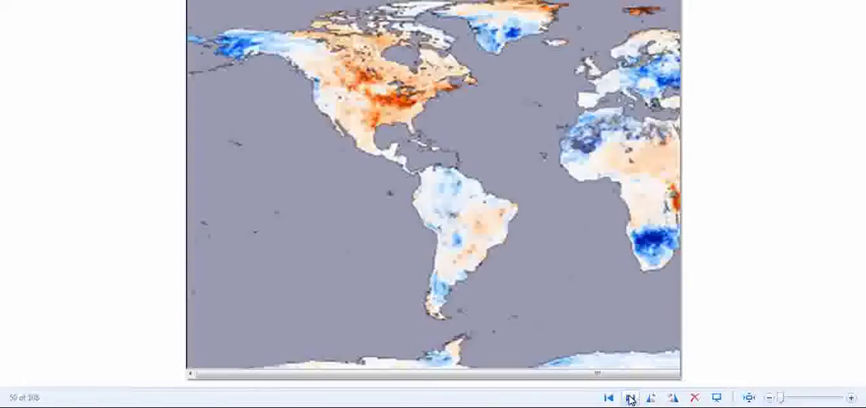
- Step forward through five temperature anomaly maps to the Eurasia anomaly map
{"action": "left_click", "coordinate": [631, 398]}
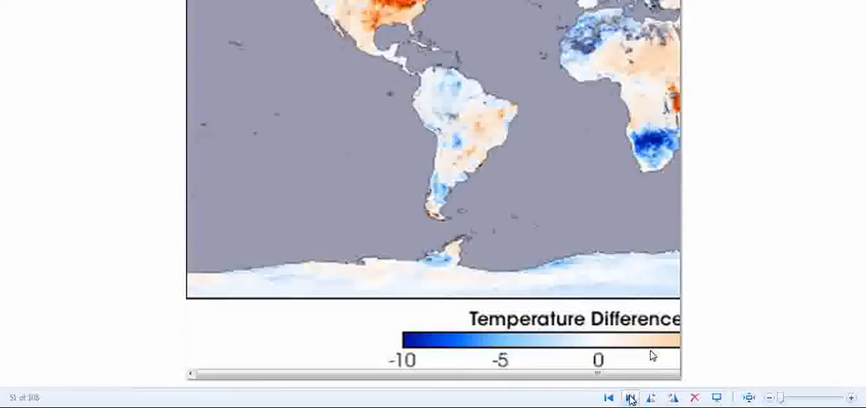
{"action": "left_click", "coordinate": [631, 398]}
{"action": "left_click", "coordinate": [631, 398]}
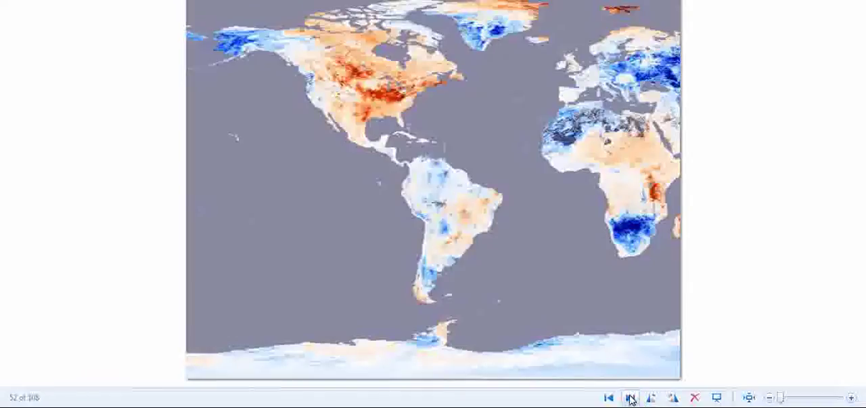
{"action": "left_click", "coordinate": [631, 398]}
{"action": "left_click", "coordinate": [631, 398]}
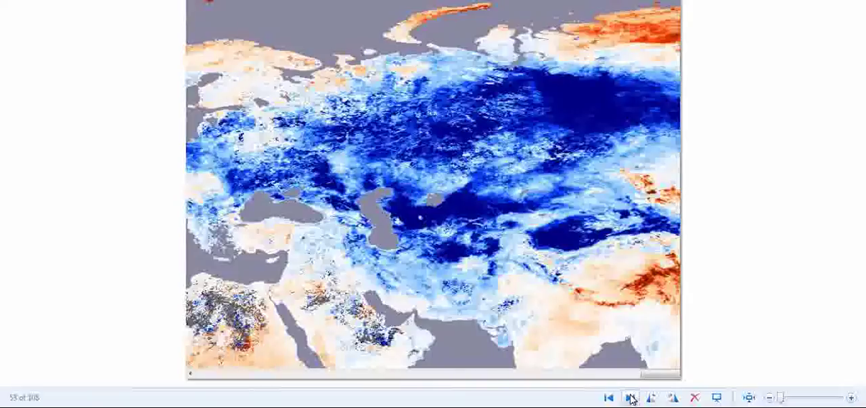
- Advance five more images to the Visible Earth page about US smoke, image 58
{"action": "left_click", "coordinate": [630, 397]}
{"action": "left_click", "coordinate": [631, 398]}
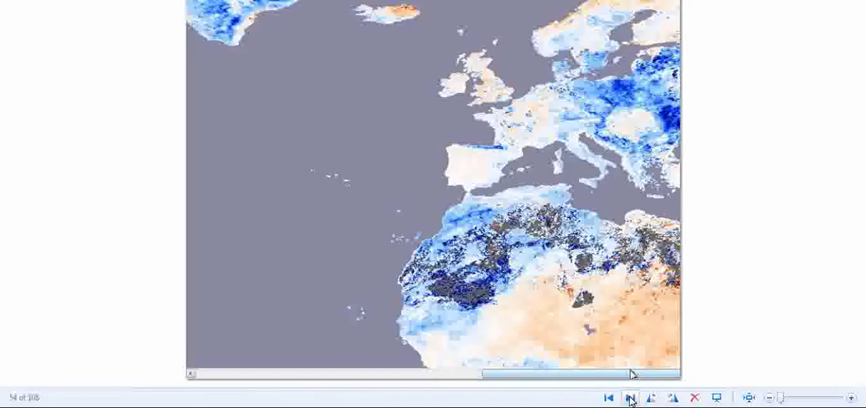
{"action": "left_click", "coordinate": [631, 397]}
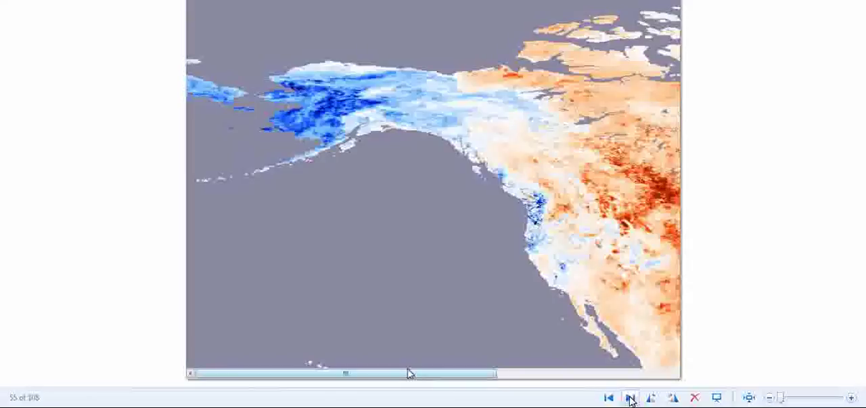
{"action": "left_click", "coordinate": [630, 398]}
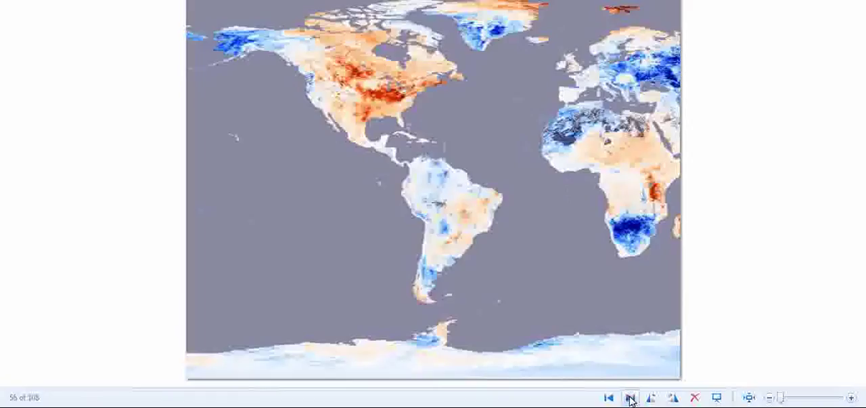
{"action": "left_click", "coordinate": [631, 397]}
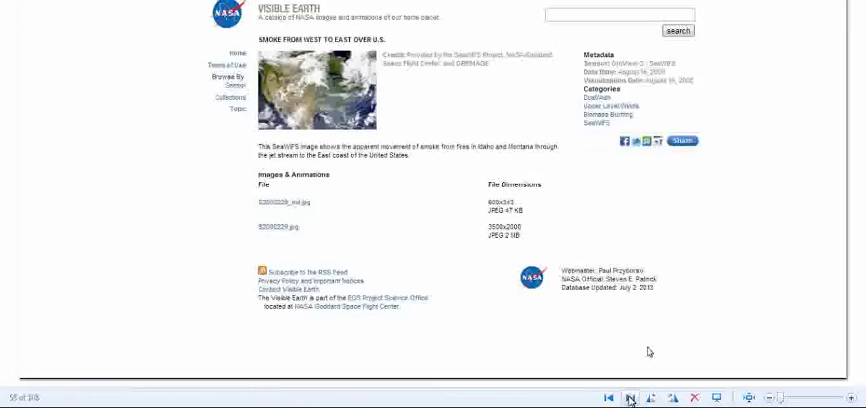
- Advance from the Visible Earth smoke page to the US smoke satellite view, image 60
{"action": "left_click", "coordinate": [631, 398]}
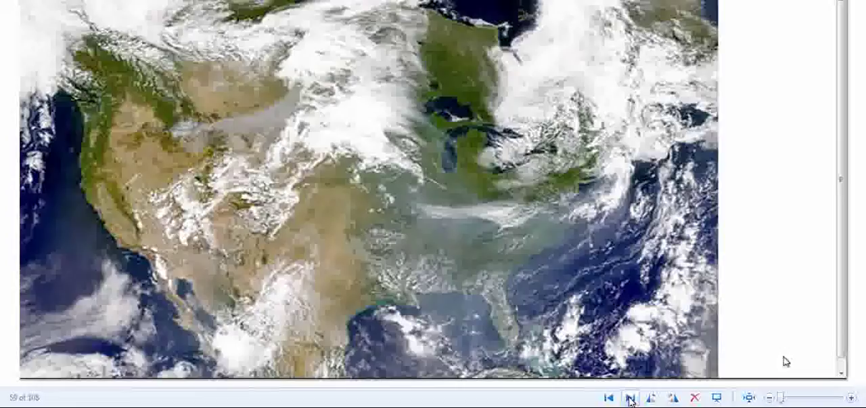
{"action": "left_click", "coordinate": [631, 398]}
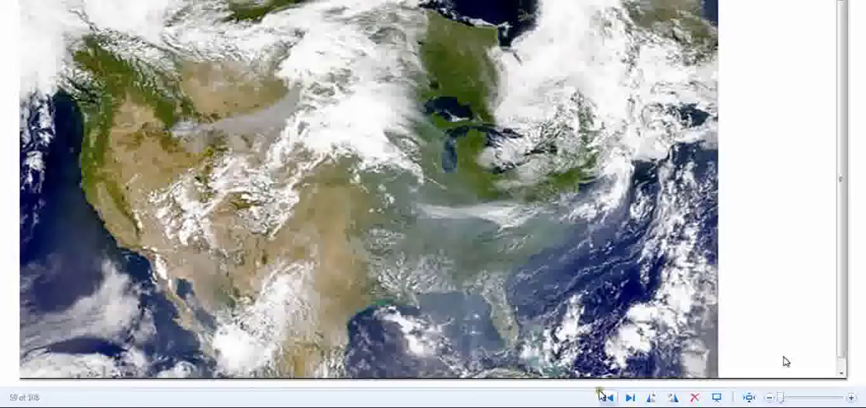
{"action": "left_click", "coordinate": [630, 397]}
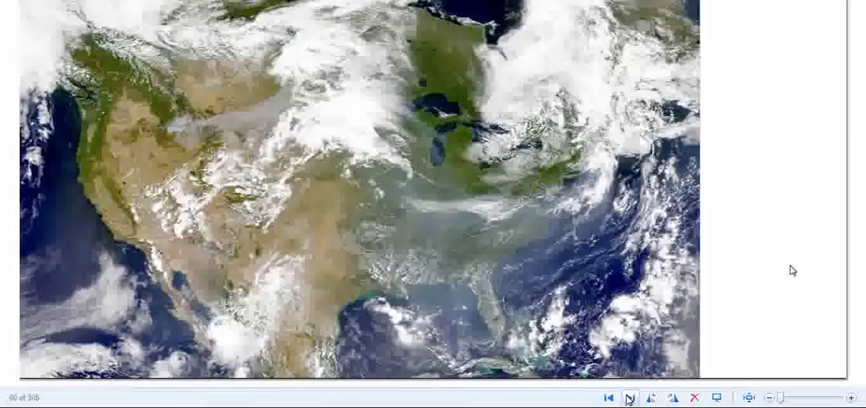
- Advance past the global colour map to the Visible Earth SeaWiFS Gulf Stream page, image 64
{"action": "left_click", "coordinate": [629, 397]}
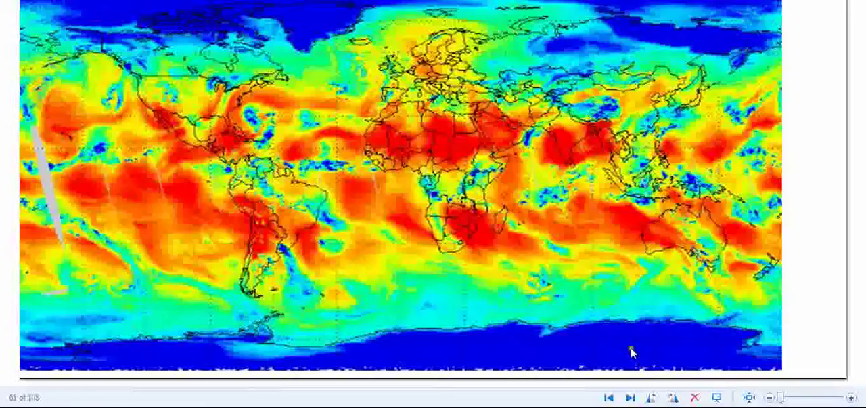
{"action": "left_click", "coordinate": [632, 398]}
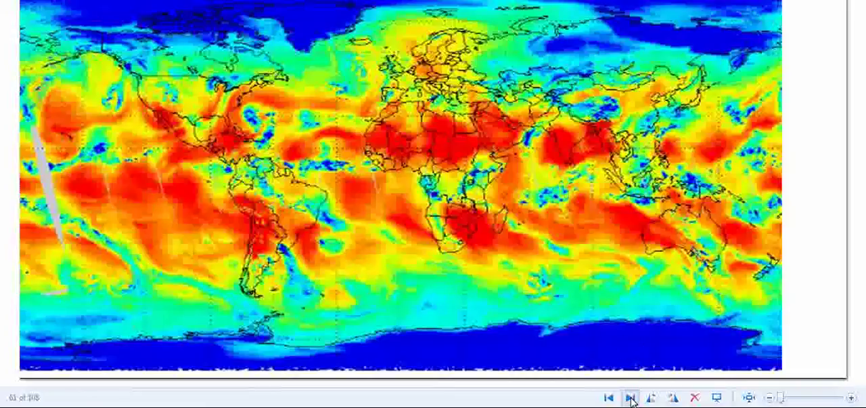
{"action": "left_click", "coordinate": [632, 398]}
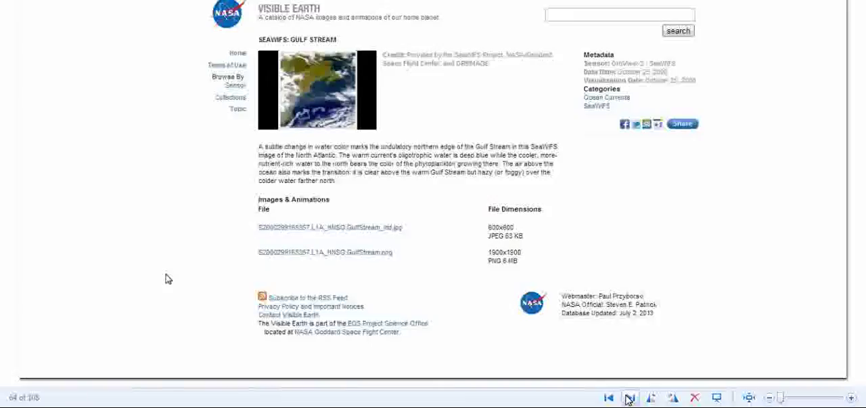
- Advance to the Northeast coast and Gulf Stream clouds satellite view, image 65 of 108
{"action": "left_click", "coordinate": [630, 398]}
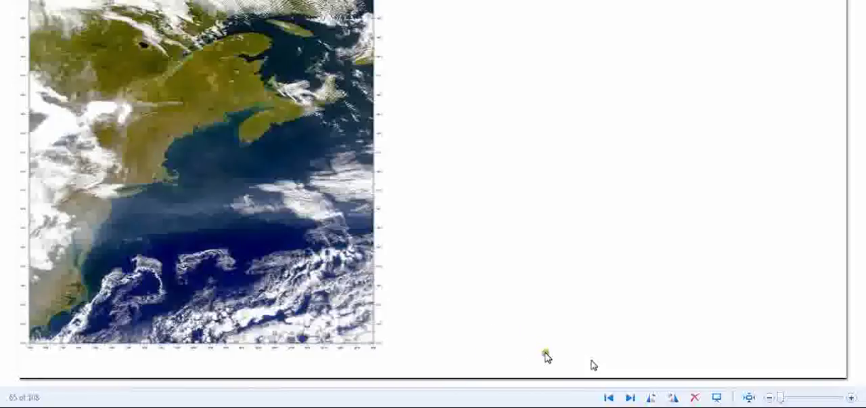
- Advance five images to the close view of Gulf Stream cloud swirls off the Carolinas
{"action": "left_click", "coordinate": [629, 398]}
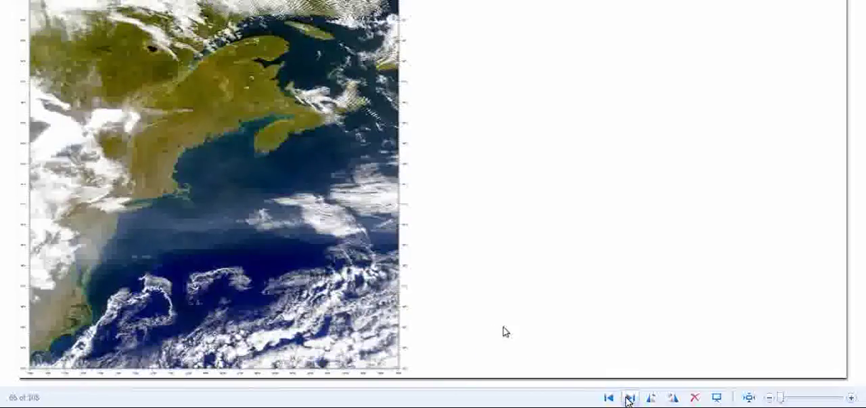
{"action": "left_click", "coordinate": [630, 399]}
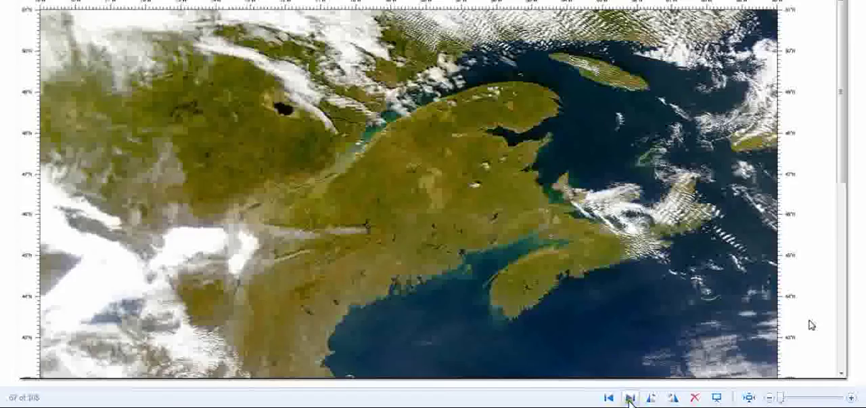
{"action": "left_click", "coordinate": [630, 398]}
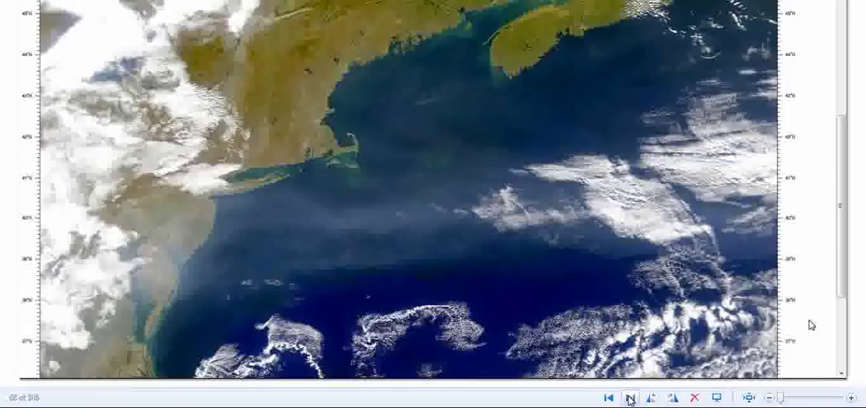
{"action": "left_click", "coordinate": [630, 398]}
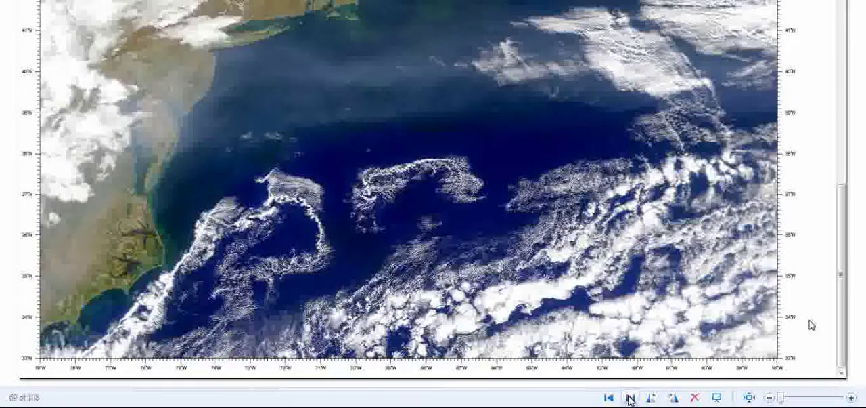
{"action": "left_click", "coordinate": [630, 398]}
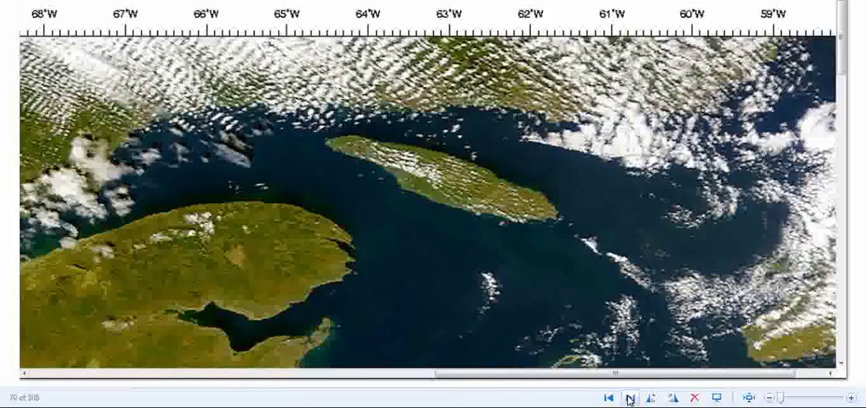
- Advance sixteen images through the satellite pictures to the 35 °C = 95 °F conversion page
{"action": "left_click", "coordinate": [629, 398]}
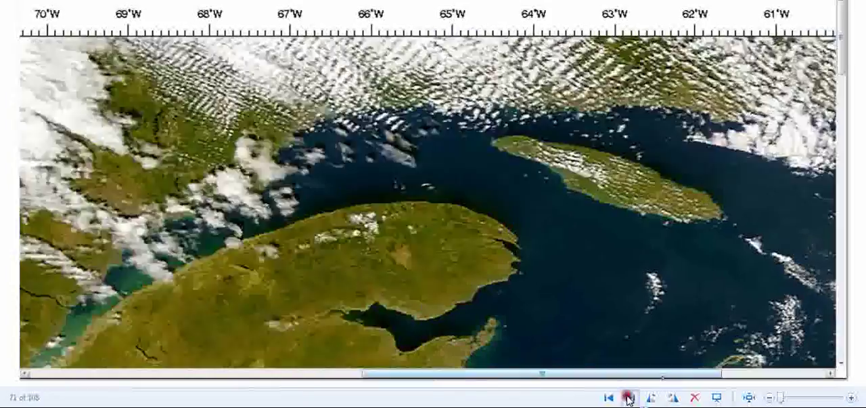
{"action": "left_click", "coordinate": [629, 396]}
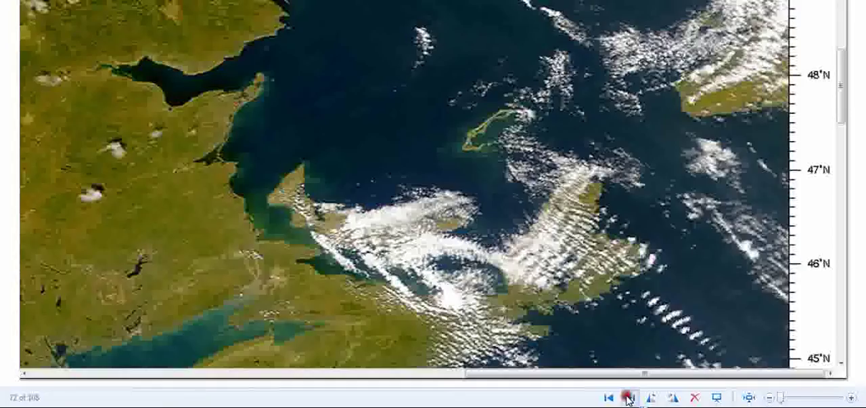
{"action": "left_click", "coordinate": [629, 397]}
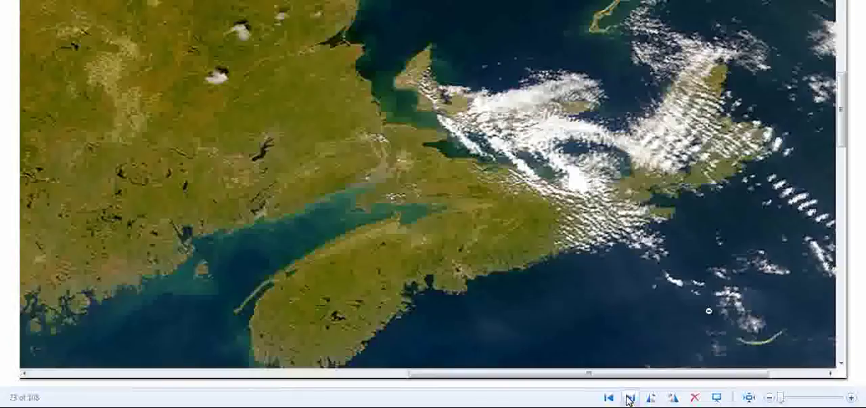
{"action": "left_click", "coordinate": [630, 397]}
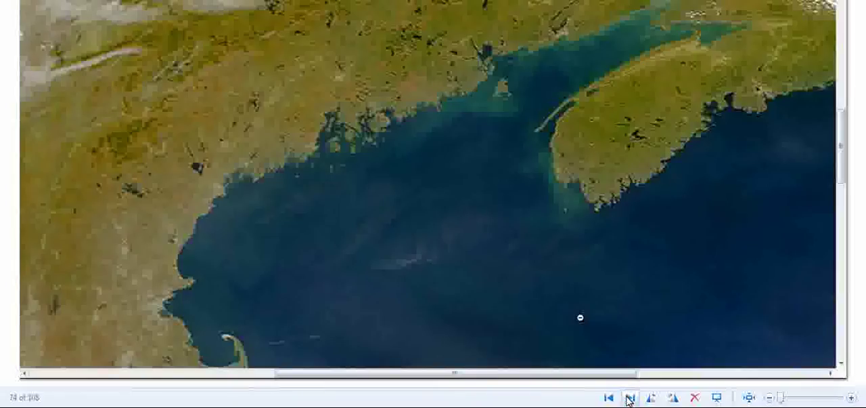
{"action": "left_click", "coordinate": [630, 398]}
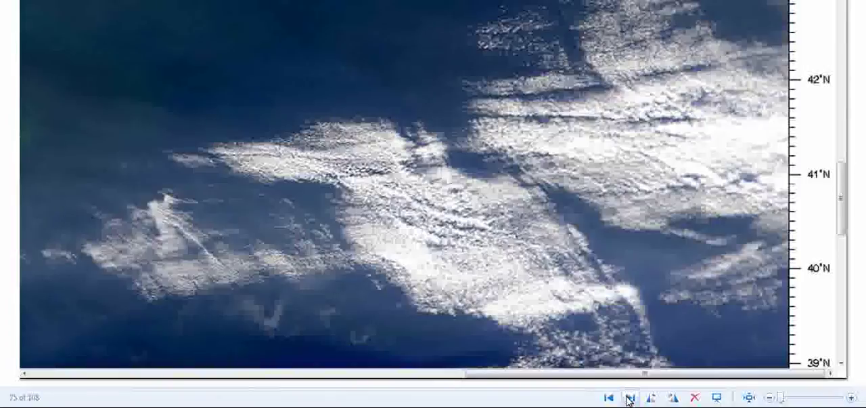
{"action": "left_click", "coordinate": [630, 398]}
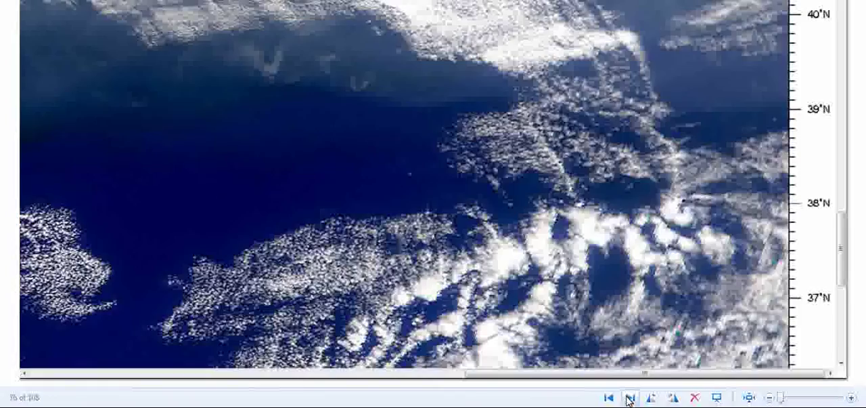
{"action": "left_click", "coordinate": [629, 398]}
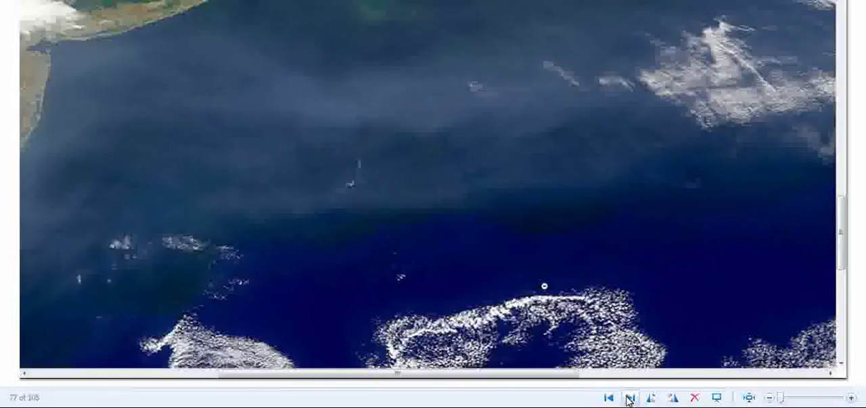
{"action": "left_click", "coordinate": [630, 398]}
{"action": "left_click", "coordinate": [629, 399]}
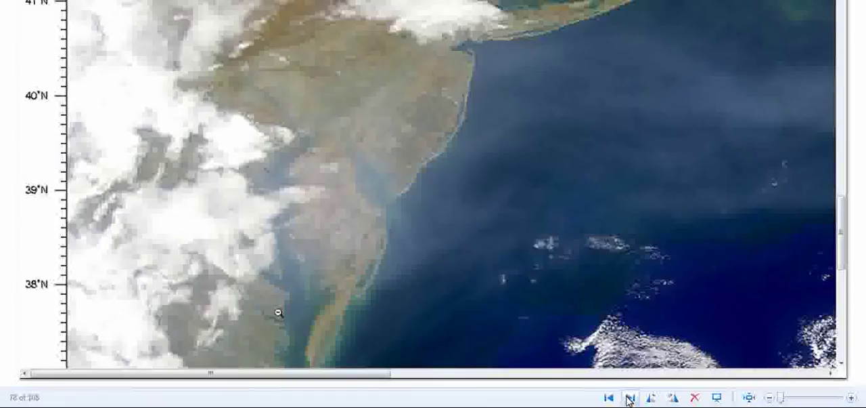
{"action": "left_click", "coordinate": [629, 398]}
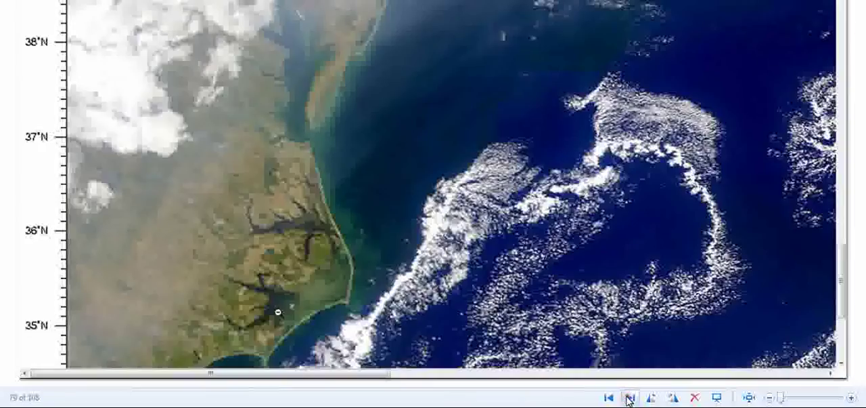
{"action": "left_click", "coordinate": [629, 398]}
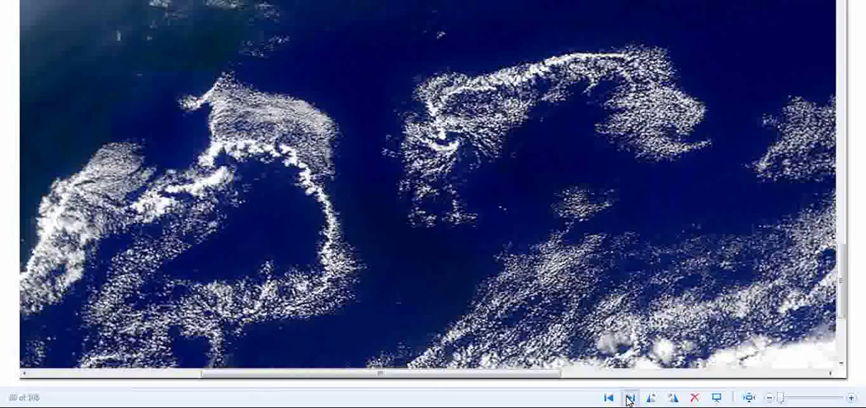
{"action": "left_click", "coordinate": [629, 398]}
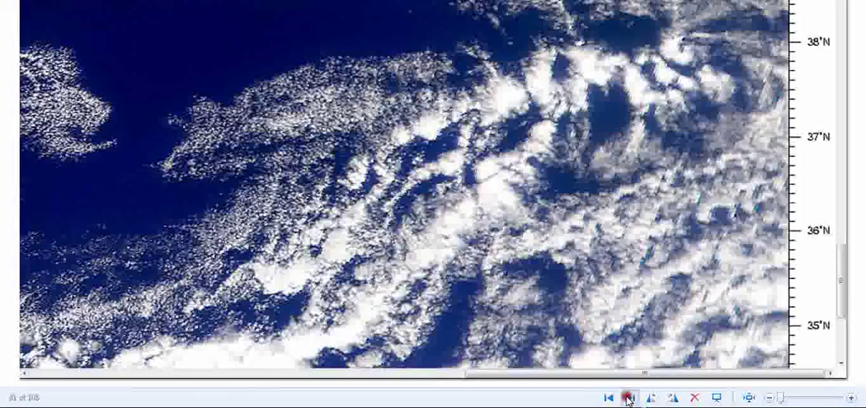
{"action": "left_click", "coordinate": [629, 398]}
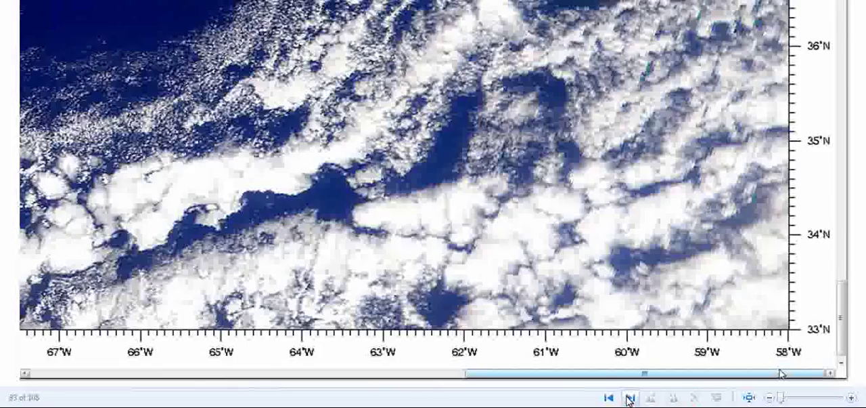
{"action": "left_click", "coordinate": [630, 398]}
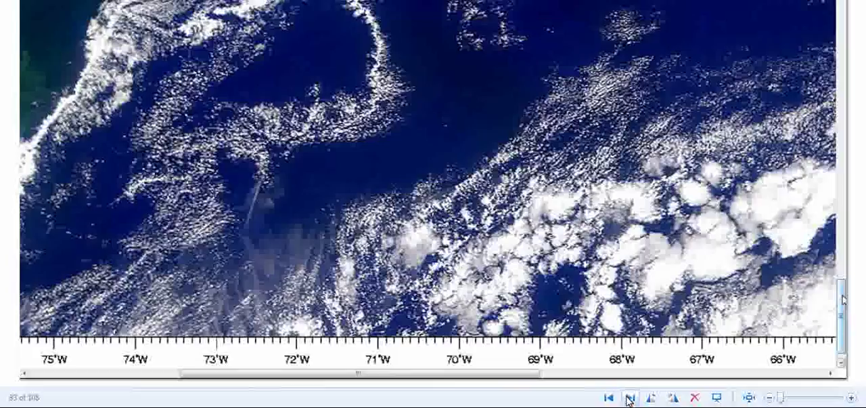
{"action": "left_click", "coordinate": [630, 398]}
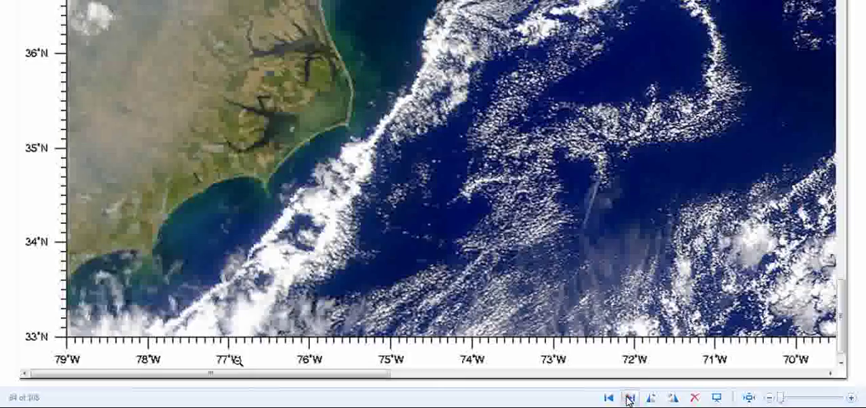
{"action": "left_click", "coordinate": [629, 398]}
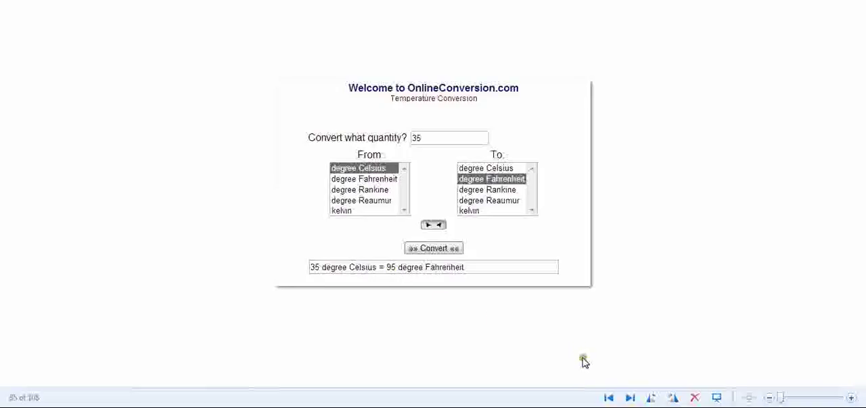
- Advance to image 86 of 108, the global surface temperature anomaly map marking La Niña
{"action": "left_click", "coordinate": [629, 399]}
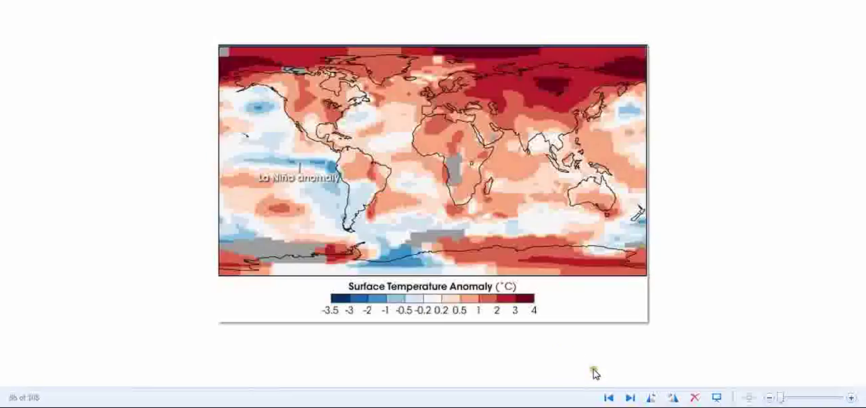
- Advance past the Atlantic anomaly close-up to the Visible Earth page, then return to image 87
{"action": "left_click", "coordinate": [630, 397]}
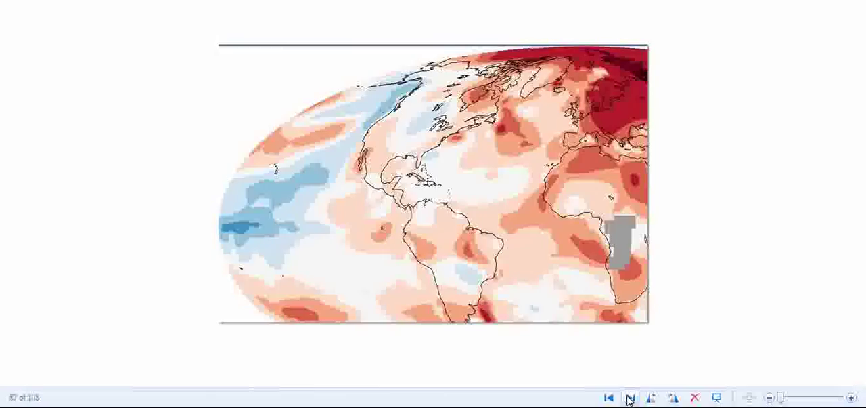
{"action": "left_click", "coordinate": [630, 397]}
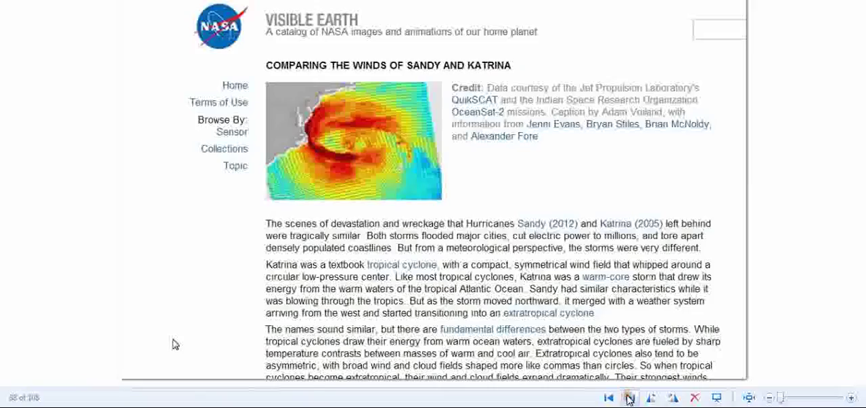
{"action": "left_click", "coordinate": [630, 397]}
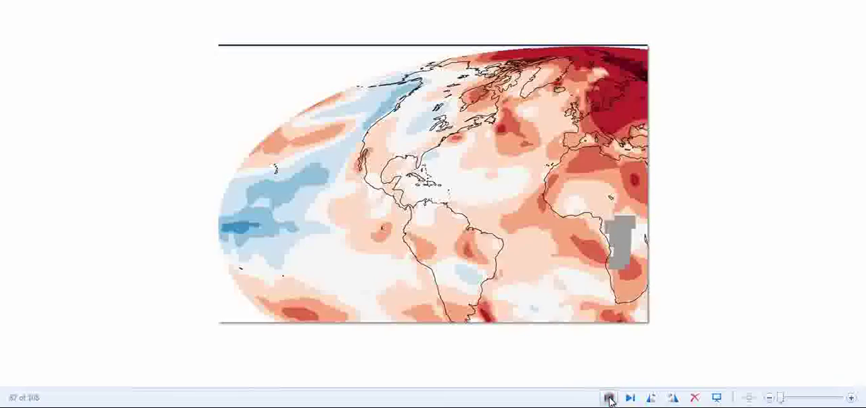